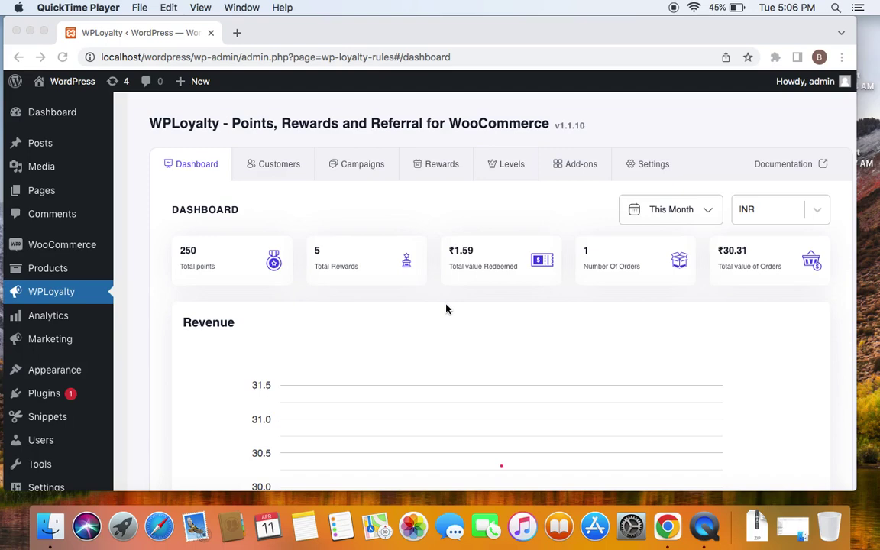
In Chrome, go to the WPLoyalty Campaigns list and create a new Referral-type campaign
{"action": "left_click", "coordinate": [366, 168]}
{"action": "left_click", "coordinate": [369, 170]}
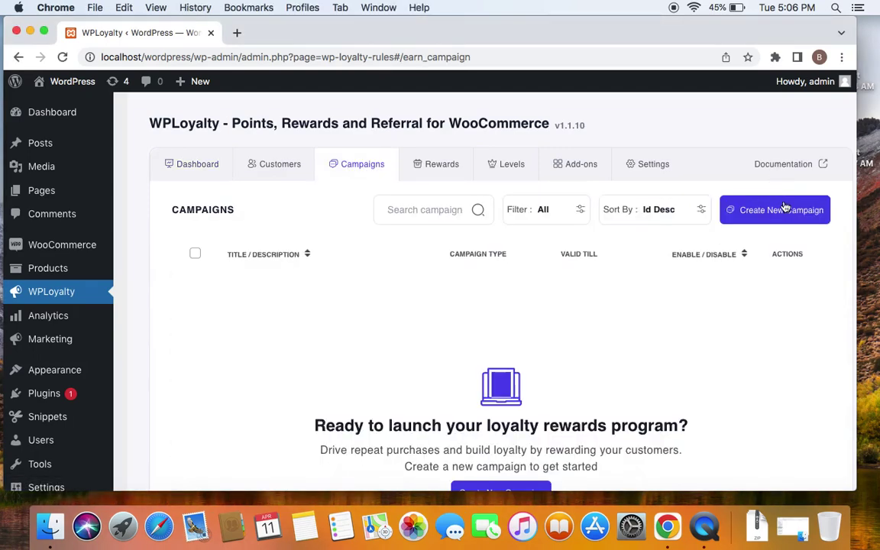
{"action": "left_click", "coordinate": [781, 210]}
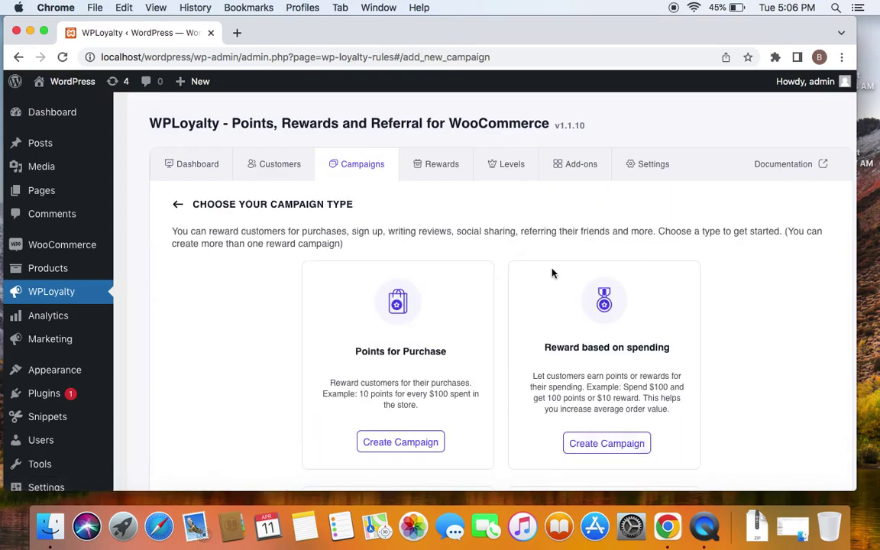
{"action": "scroll", "coordinate": [550, 273], "scroll_direction": "down", "scroll_amount": 5}
{"action": "scroll", "coordinate": [550, 272], "scroll_direction": "down", "scroll_amount": 10}
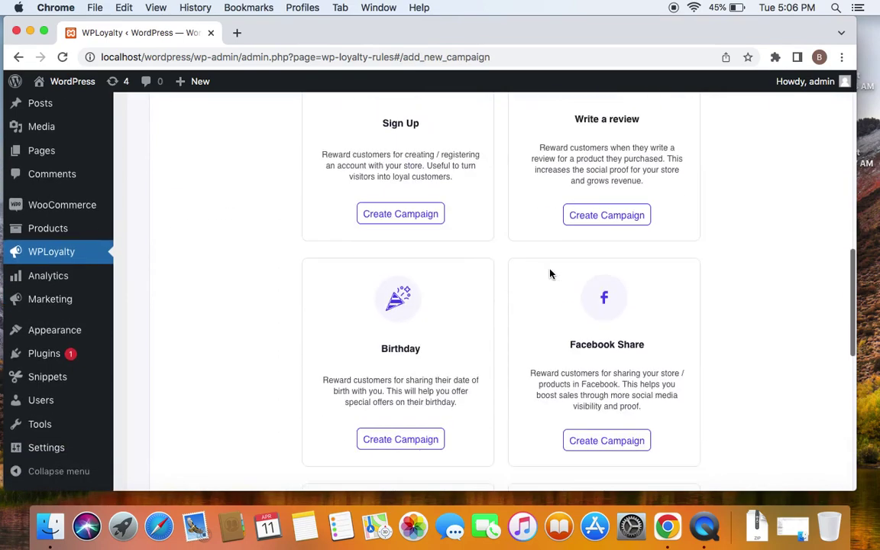
{"action": "scroll", "coordinate": [572, 350], "scroll_direction": "up", "scroll_amount": 10}
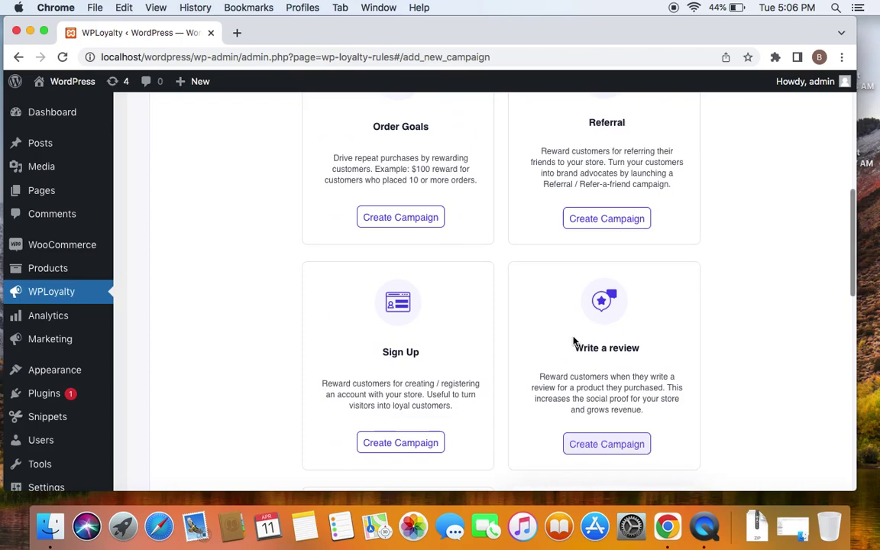
{"action": "left_click", "coordinate": [601, 219]}
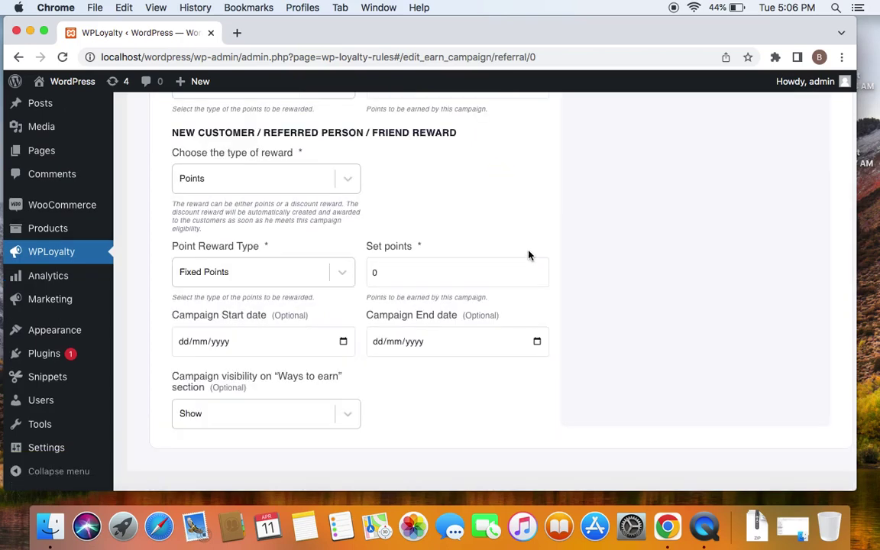
{"action": "scroll", "coordinate": [528, 255], "scroll_direction": "up", "scroll_amount": 5}
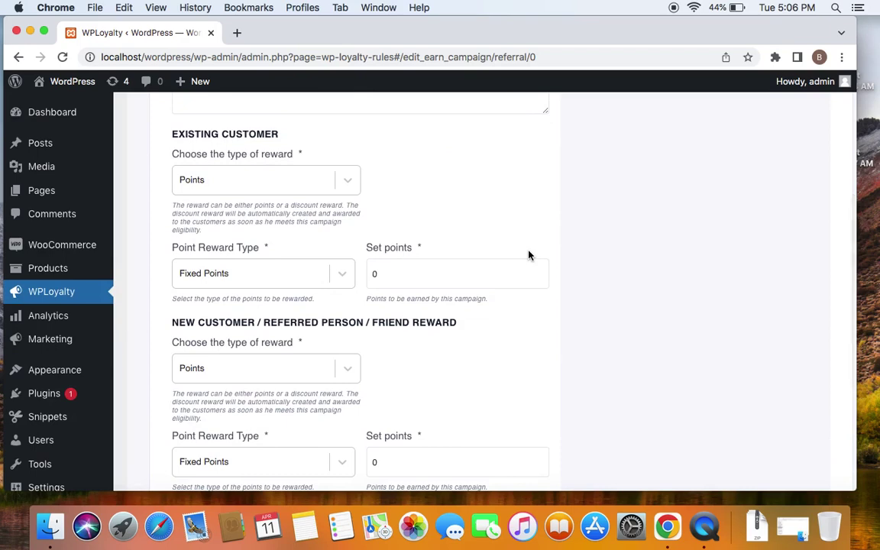
{"action": "scroll", "coordinate": [517, 348], "scroll_direction": "up", "scroll_amount": 5}
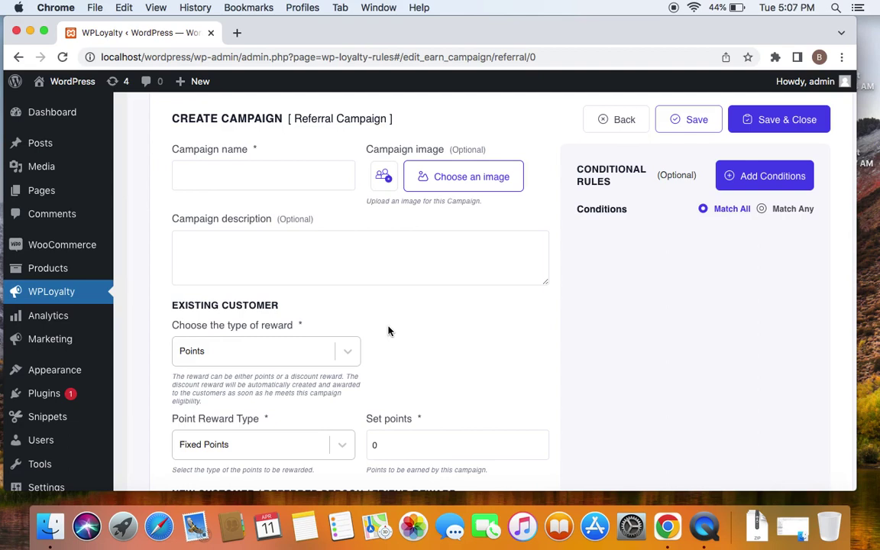
Name the campaign 'Test referral' and give it the description 'text here'
{"action": "left_click", "coordinate": [222, 182]}
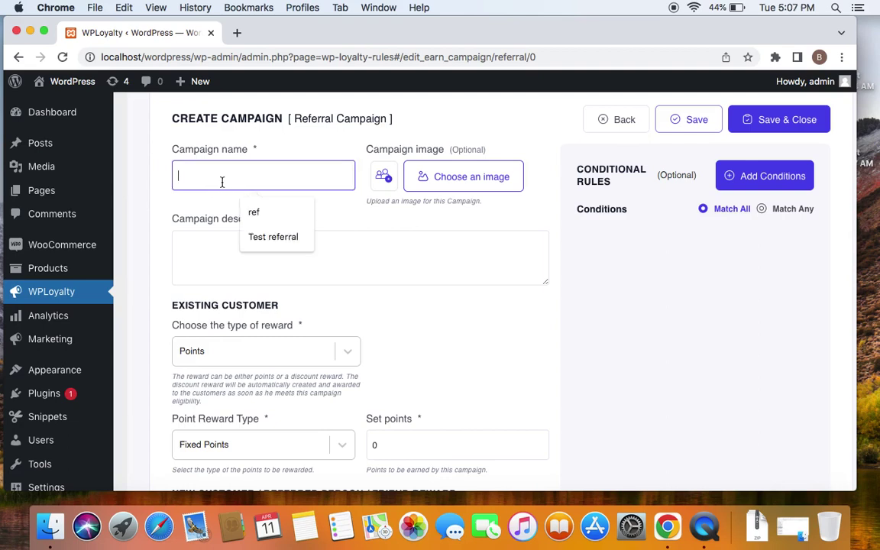
{"action": "left_click", "coordinate": [289, 238]}
{"action": "left_click", "coordinate": [226, 243]}
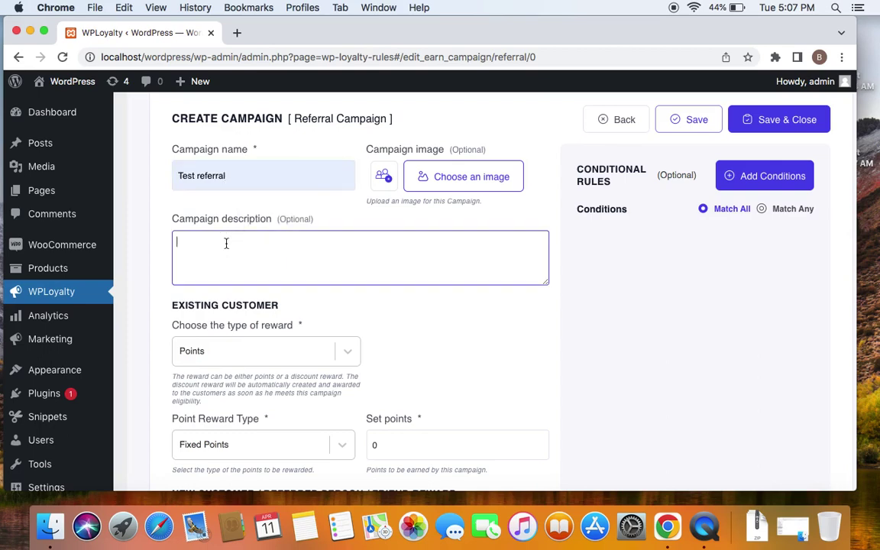
{"action": "type", "text": "tesxt here"}
{"action": "key", "text": "BackSpace"}
{"action": "key", "text": "BackSpace"}
{"action": "key", "text": "BackSpace"}
{"action": "key", "text": "BackSpace"}
{"action": "key", "text": "BackSpace"}
{"action": "key", "text": "BackSpace"}
{"action": "key", "text": "BackSpace"}
{"action": "key", "text": "BackSpace"}
{"action": "type", "text": "xt here"}
{"action": "scroll", "coordinate": [374, 325], "scroll_direction": "down", "scroll_amount": 2}
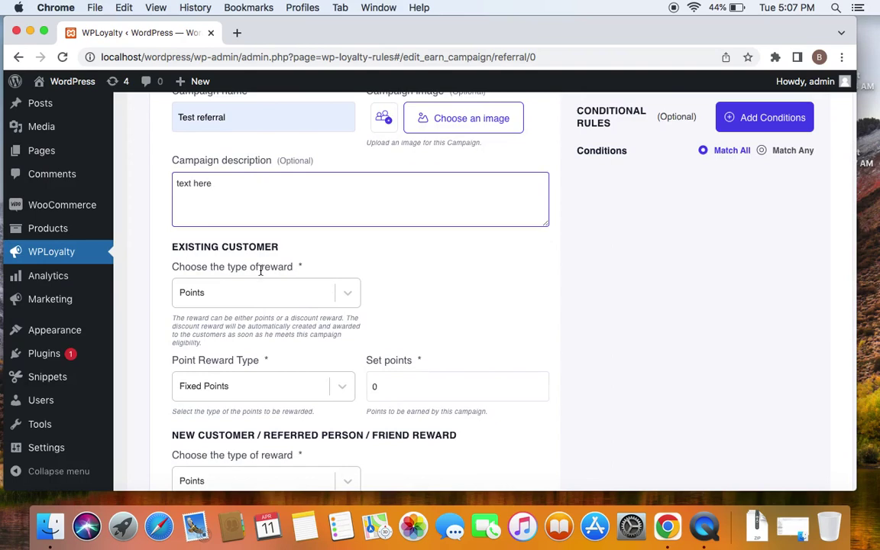
Set both the existing customer and referred friend rewards to 20 points
{"action": "left_click", "coordinate": [406, 391]}
{"action": "key", "text": "BackSpace"}
{"action": "type", "text": "2"}
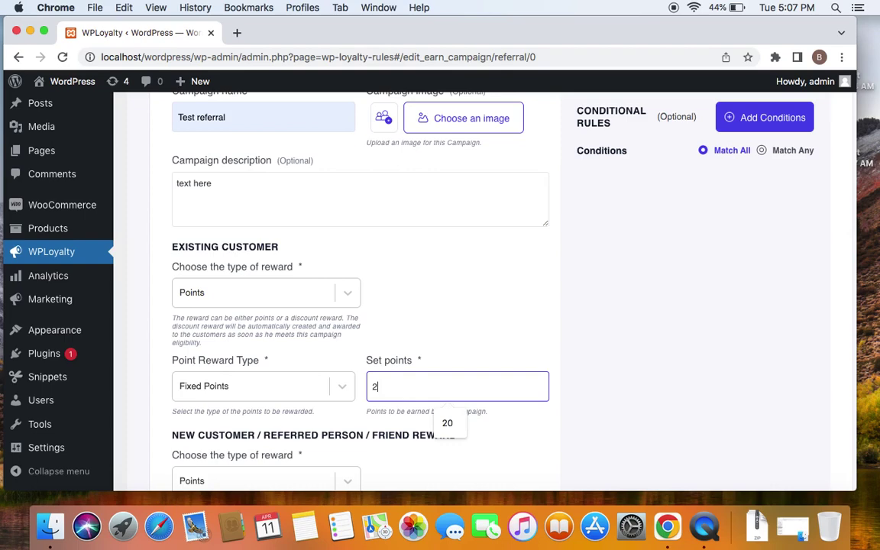
{"action": "type", "text": "0"}
{"action": "scroll", "coordinate": [265, 268], "scroll_direction": "down", "scroll_amount": 4}
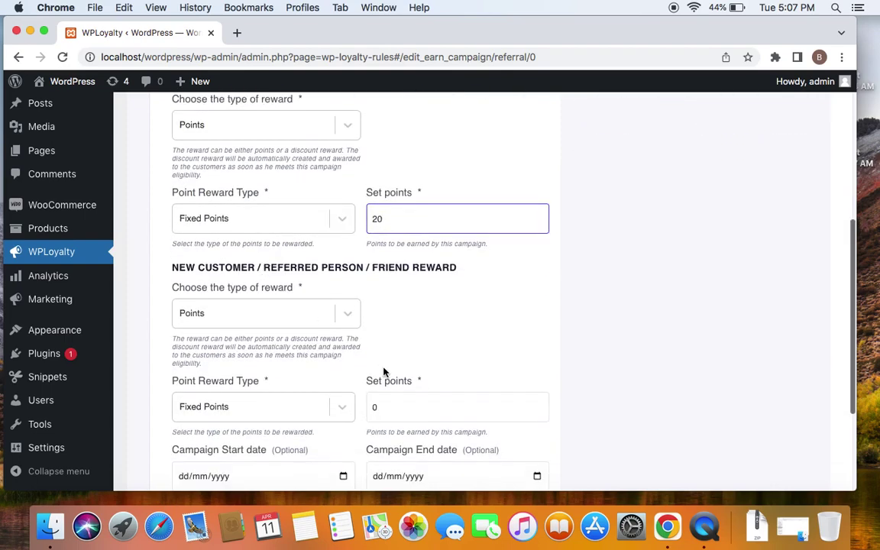
{"action": "left_click", "coordinate": [393, 407]}
{"action": "key", "text": "BackSpace"}
{"action": "type", "text": "20"}
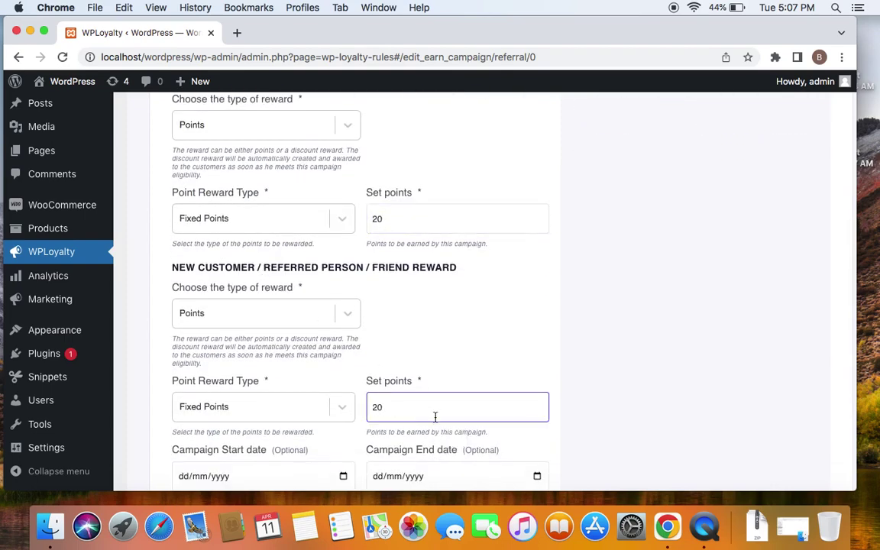
{"action": "scroll", "coordinate": [436, 416], "scroll_direction": "down", "scroll_amount": 4}
{"action": "scroll", "coordinate": [439, 419], "scroll_direction": "up", "scroll_amount": 6}
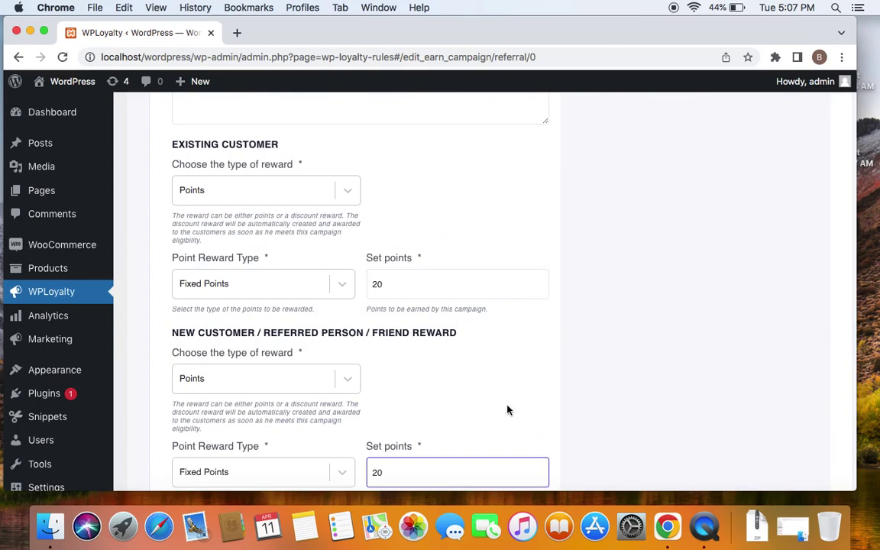
{"action": "scroll", "coordinate": [508, 410], "scroll_direction": "up", "scroll_amount": 5}
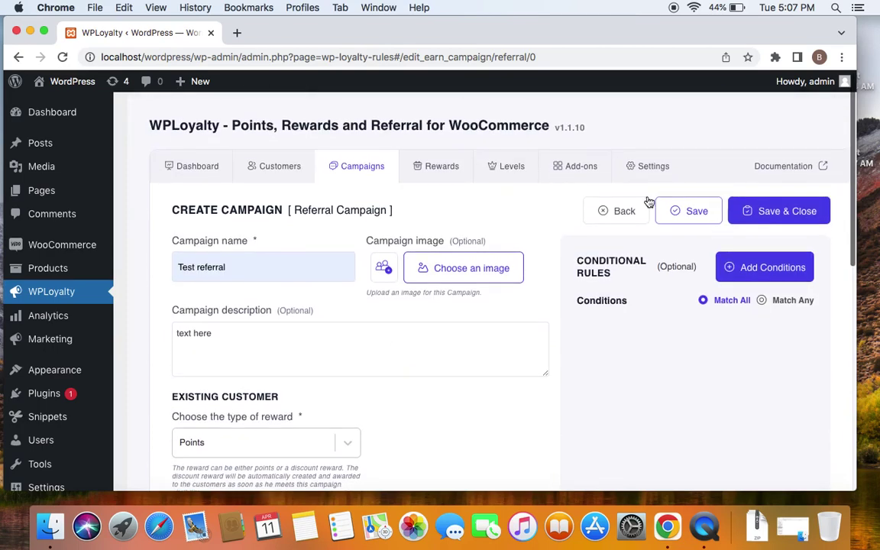
Save Test referral, then start another campaign and scroll the types down to Facebook Share
{"action": "left_click", "coordinate": [759, 204]}
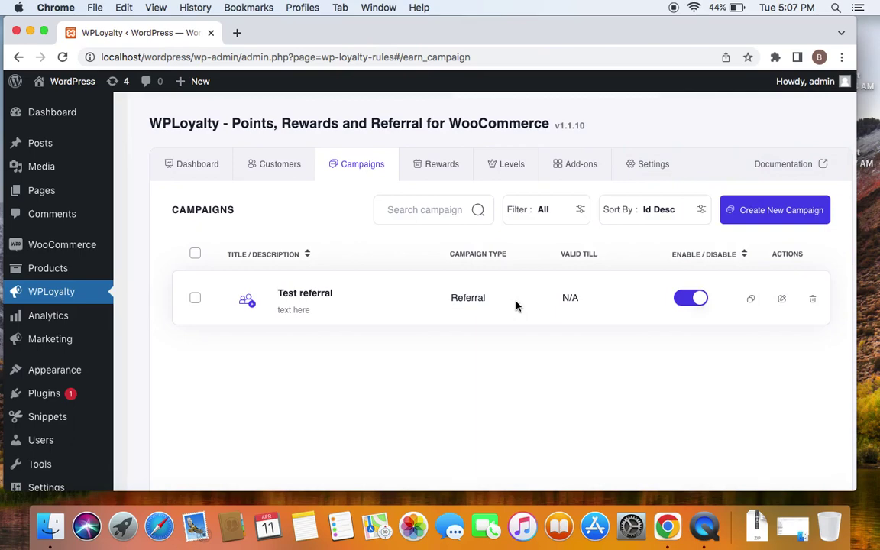
{"action": "left_click", "coordinate": [746, 208]}
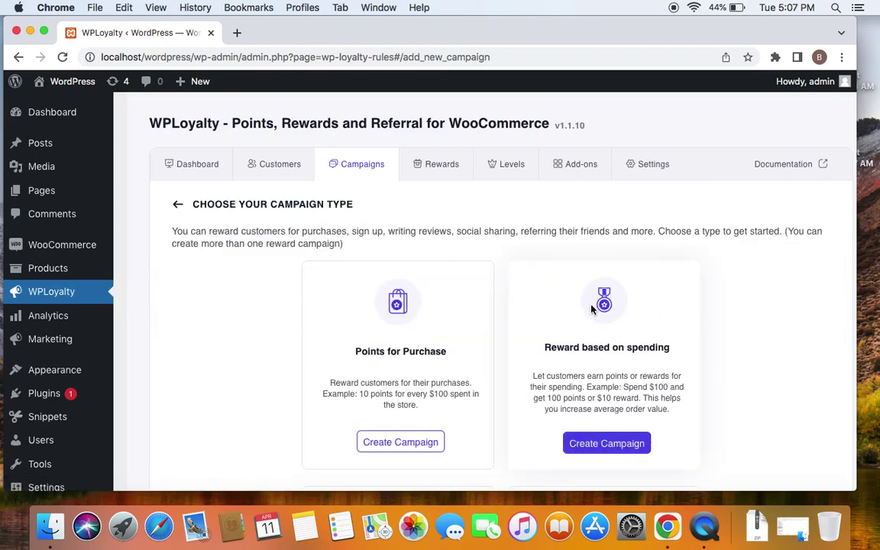
{"action": "scroll", "coordinate": [442, 291], "scroll_direction": "down", "scroll_amount": 3}
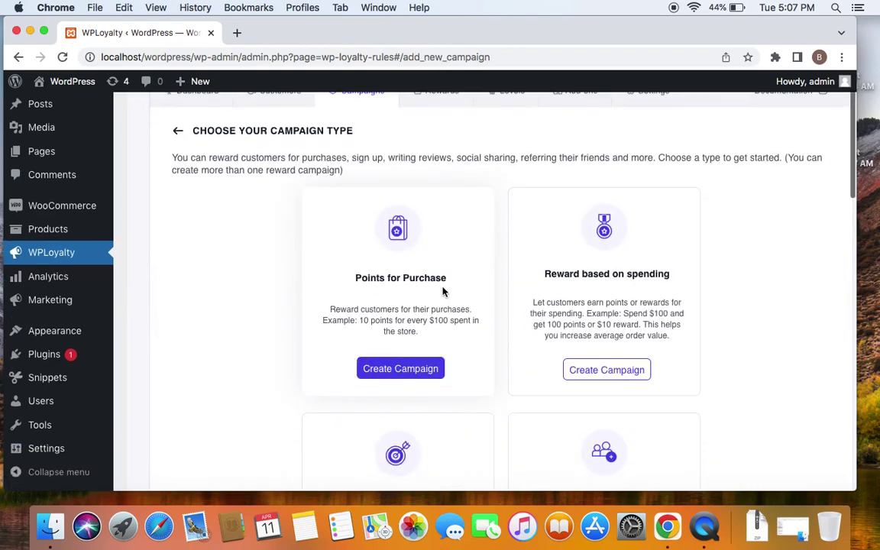
{"action": "scroll", "coordinate": [541, 316], "scroll_direction": "down", "scroll_amount": 5}
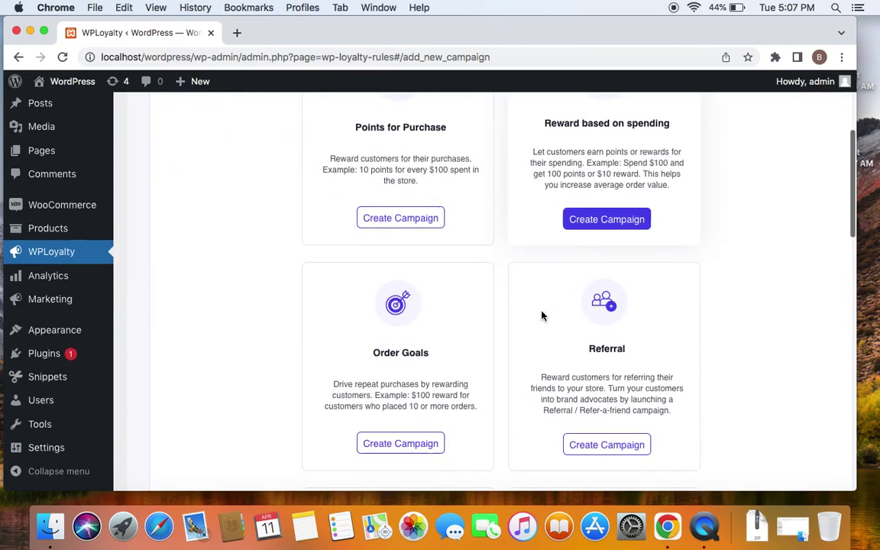
{"action": "scroll", "coordinate": [542, 315], "scroll_direction": "down", "scroll_amount": 12}
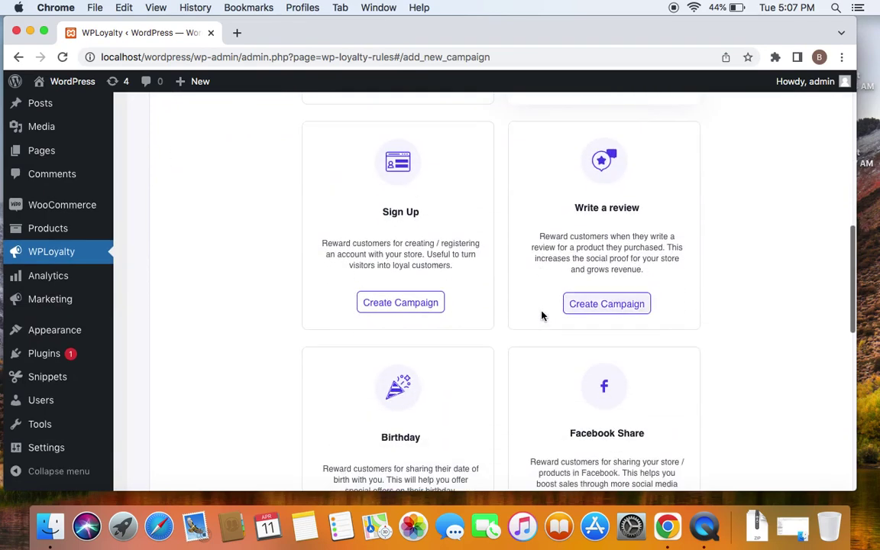
{"action": "scroll", "coordinate": [541, 316], "scroll_direction": "down", "scroll_amount": 3}
{"action": "scroll", "coordinate": [608, 389], "scroll_direction": "down", "scroll_amount": 2}
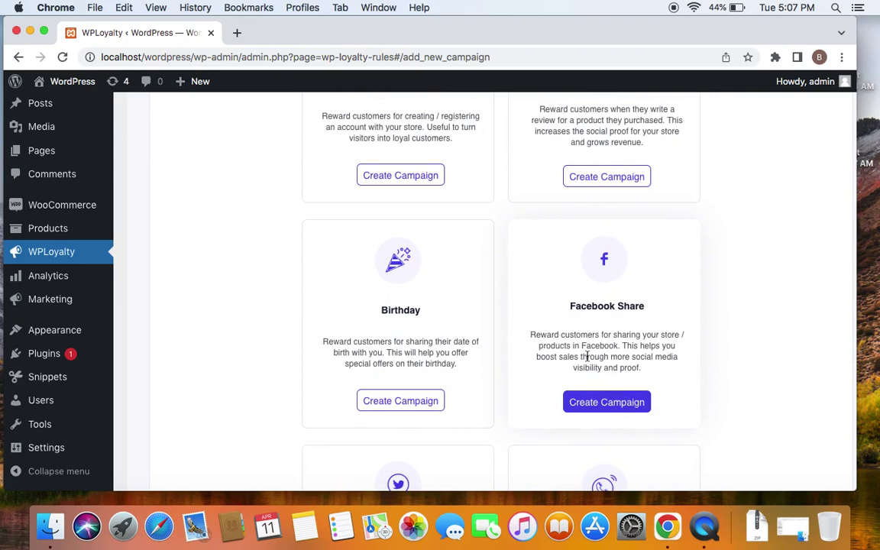
Create a Facebook Share campaign named 'fb share' with description 'share our products to your friends.'
{"action": "left_click", "coordinate": [610, 403]}
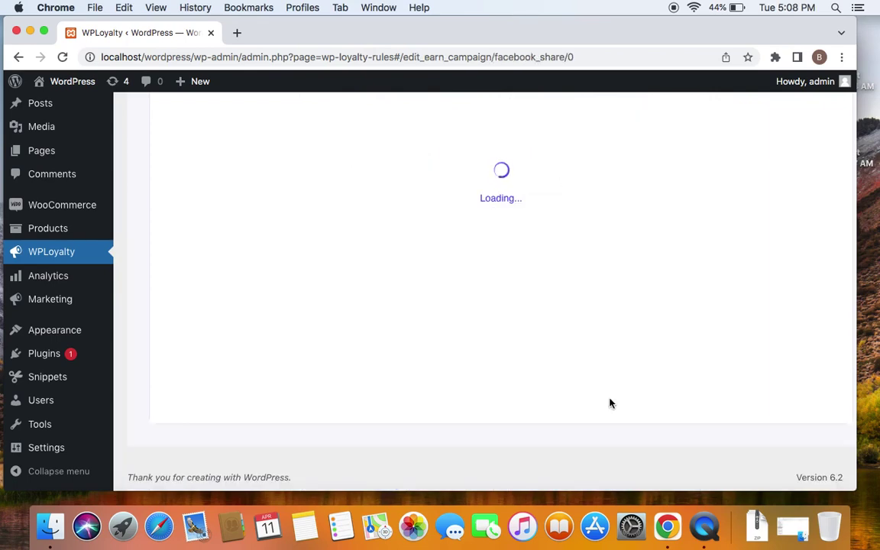
{"action": "scroll", "coordinate": [526, 368], "scroll_direction": "up", "scroll_amount": 10}
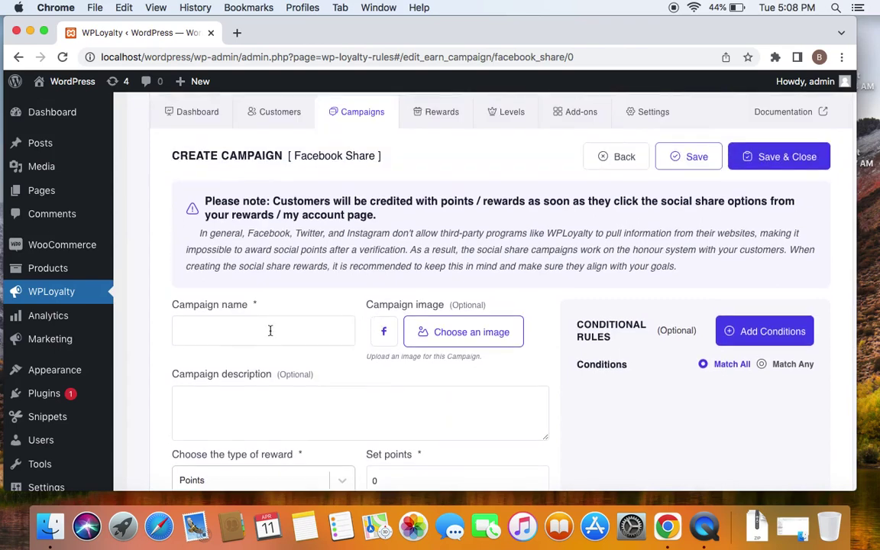
{"action": "left_click", "coordinate": [269, 331]}
{"action": "left_click", "coordinate": [273, 368]}
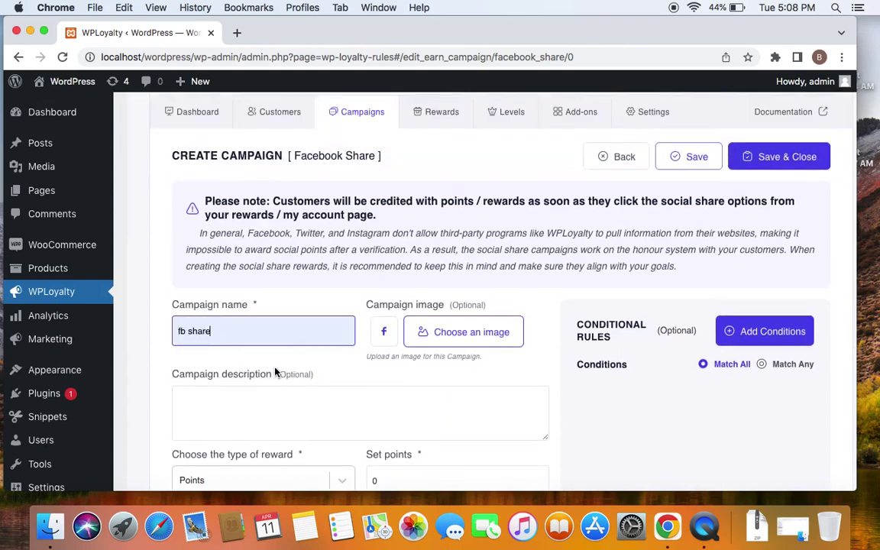
{"action": "scroll", "coordinate": [246, 329], "scroll_direction": "down", "scroll_amount": 2}
{"action": "left_click", "coordinate": [255, 291]}
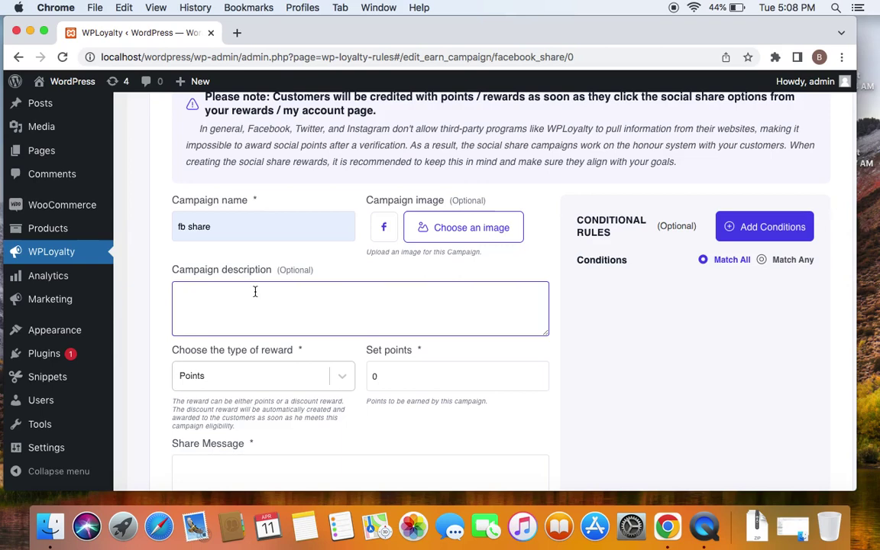
{"action": "type", "text": "share our products to your frie"}
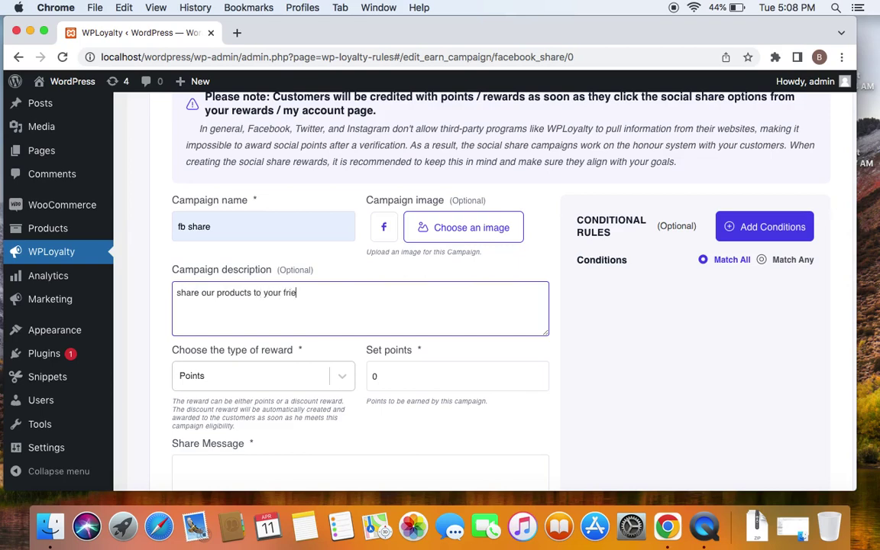
{"action": "type", "text": "nds."}
Set the Facebook Share campaign to award 50 points
{"action": "scroll", "coordinate": [289, 299], "scroll_direction": "down", "scroll_amount": 2}
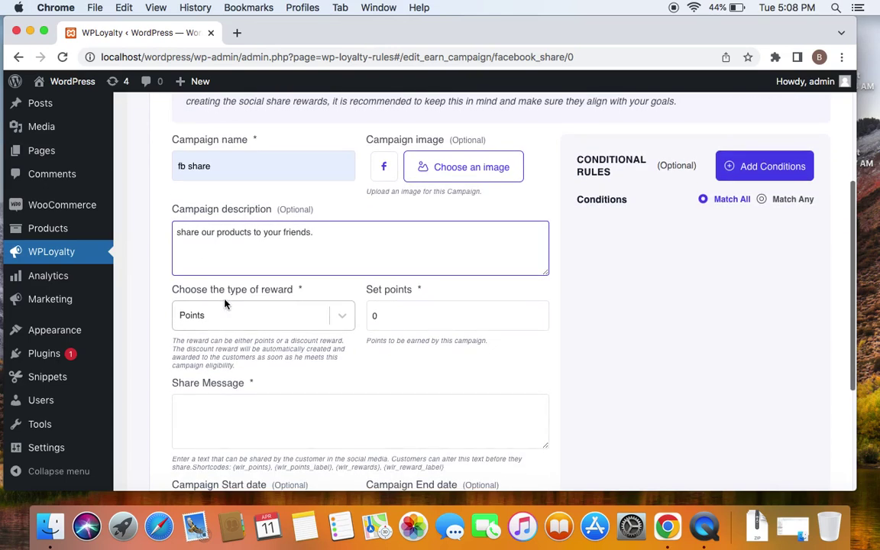
{"action": "left_click", "coordinate": [394, 317]}
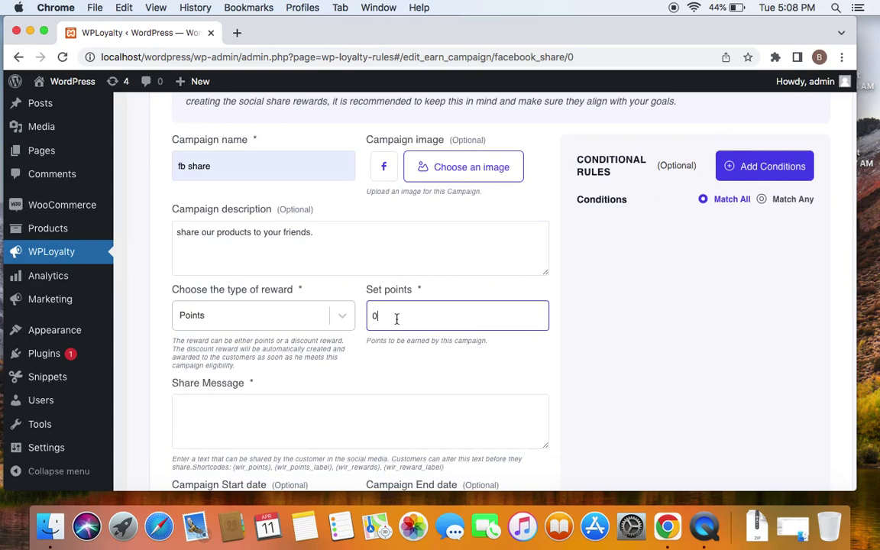
{"action": "type", "text": "50"}
{"action": "scroll", "coordinate": [322, 262], "scroll_direction": "up", "scroll_amount": 2}
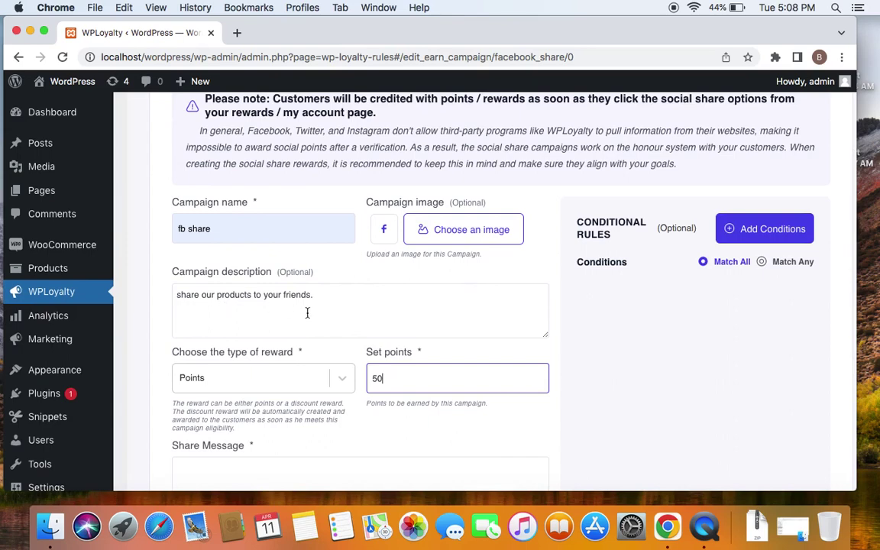
{"action": "scroll", "coordinate": [307, 312], "scroll_direction": "down", "scroll_amount": 4}
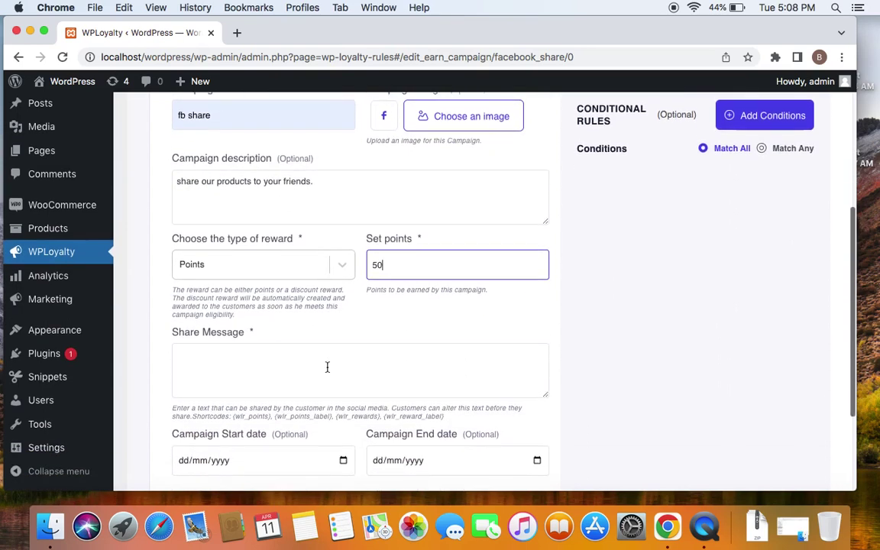
{"action": "scroll", "coordinate": [327, 367], "scroll_direction": "down", "scroll_amount": 1}
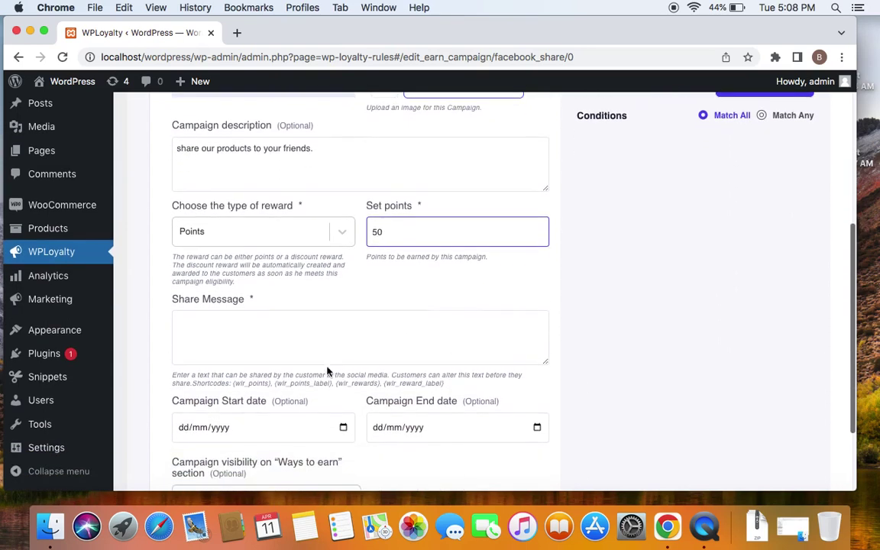
Enter 'Share our products and get rewards!' in the Share Message box and review the form
{"action": "left_click", "coordinate": [304, 322]}
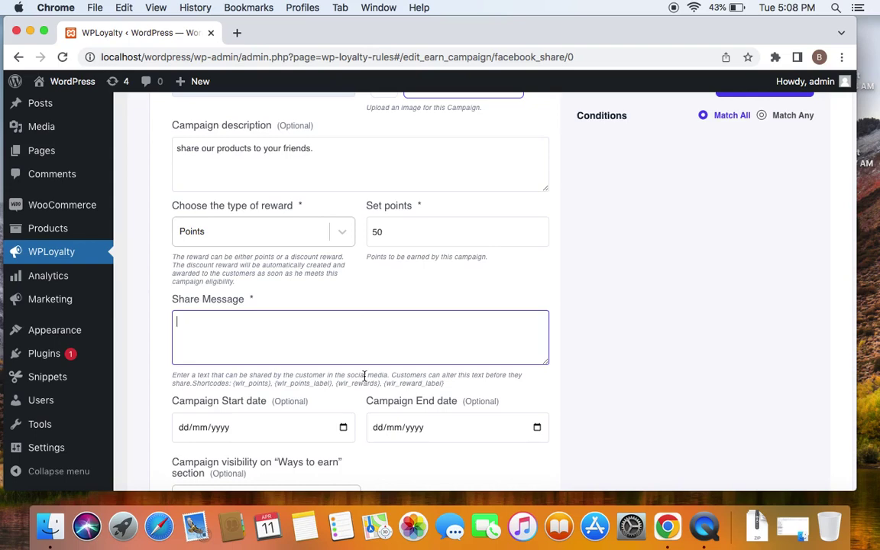
{"action": "type", "text": "Share our products and "}
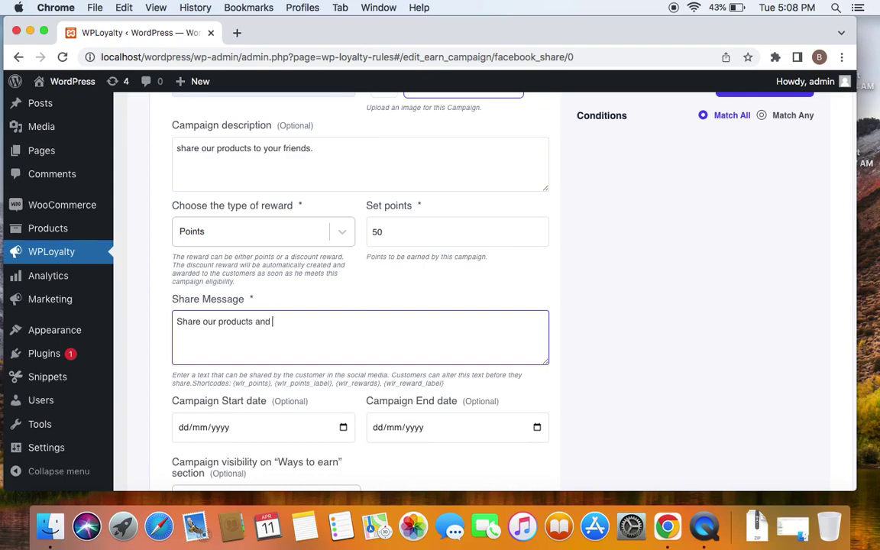
{"action": "type", "text": "get rewards!"}
{"action": "scroll", "coordinate": [381, 361], "scroll_direction": "down", "scroll_amount": 3}
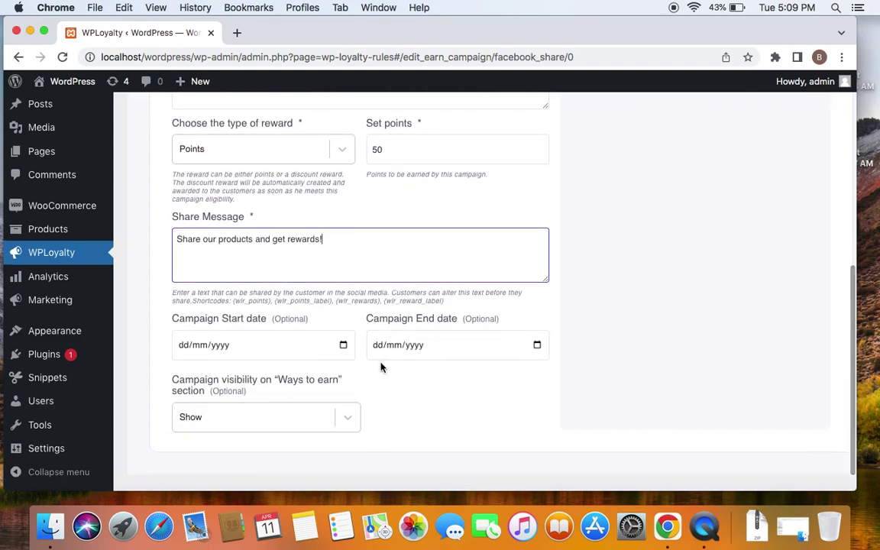
{"action": "scroll", "coordinate": [381, 368], "scroll_direction": "down", "scroll_amount": 1}
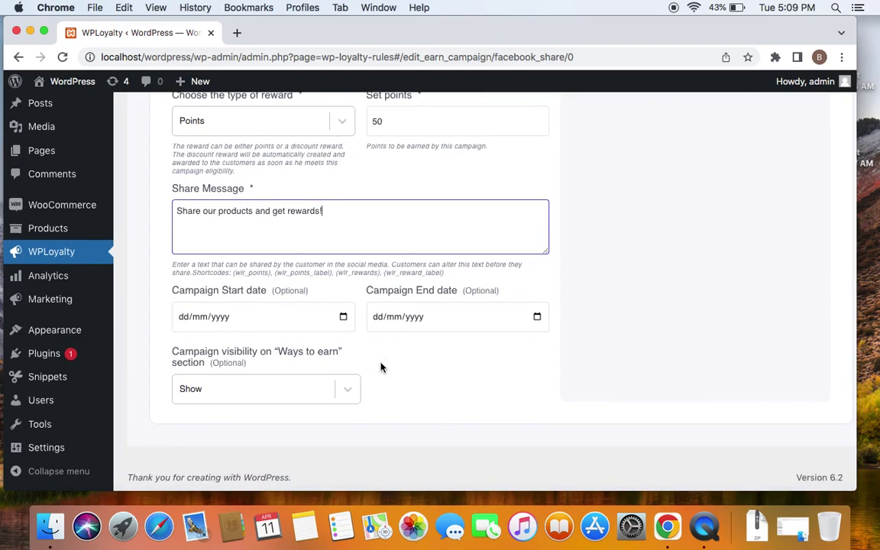
{"action": "scroll", "coordinate": [575, 355], "scroll_direction": "up", "scroll_amount": 6}
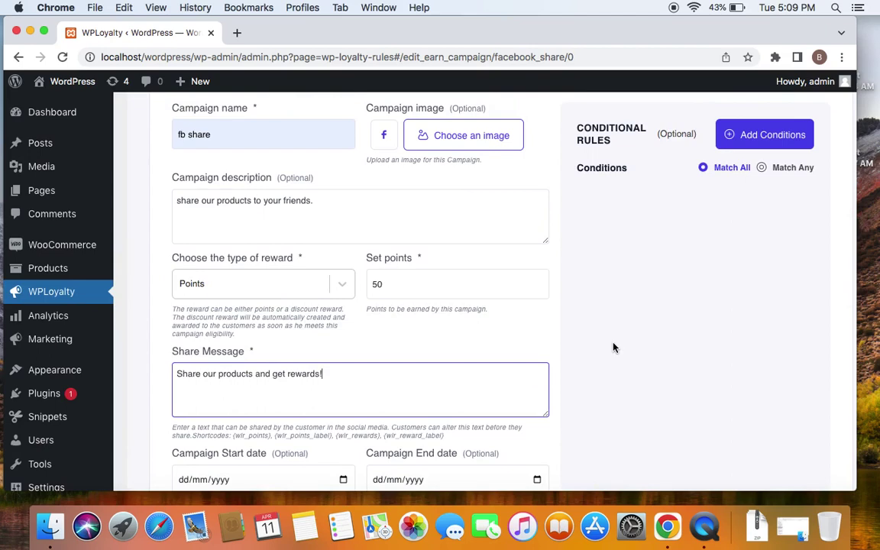
{"action": "scroll", "coordinate": [612, 347], "scroll_direction": "up", "scroll_amount": 6}
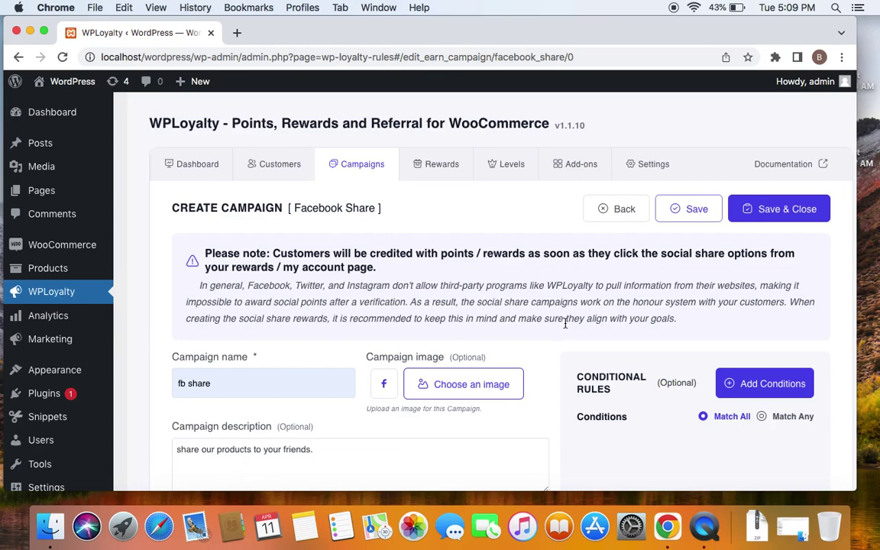
{"action": "scroll", "coordinate": [565, 323], "scroll_direction": "down", "scroll_amount": 2}
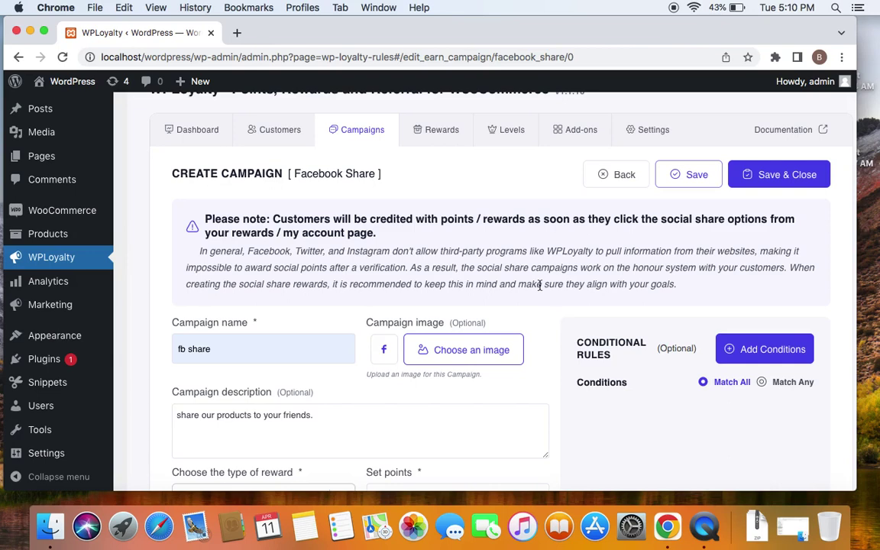
Save the fb share campaign and open the storefront in a new tab
{"action": "left_click", "coordinate": [793, 175]}
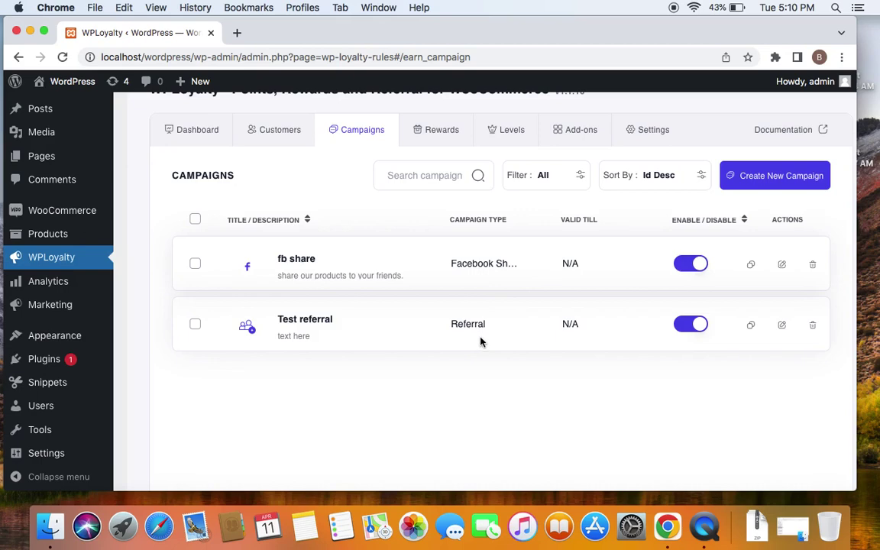
{"action": "right_click", "coordinate": [68, 81]}
{"action": "left_click", "coordinate": [101, 90]}
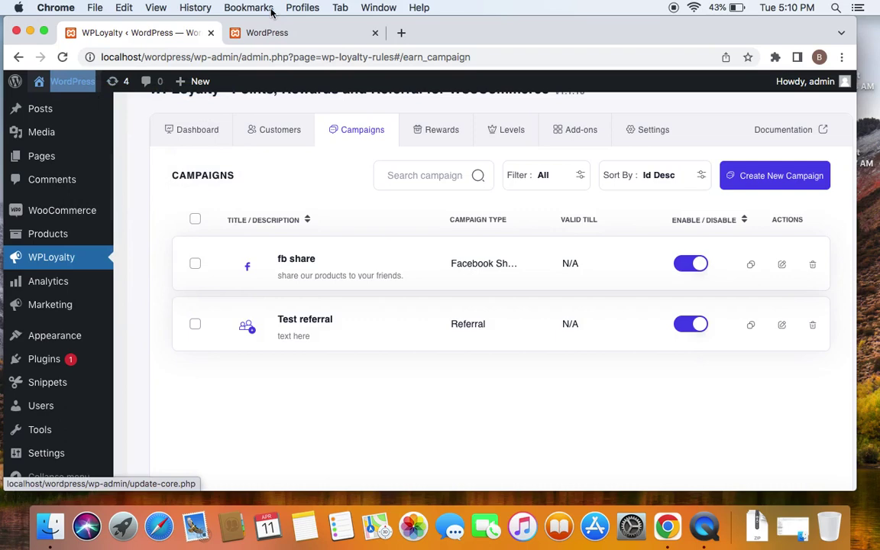
On the storefront's Customer Rewards Page, start a Facebook share of the referral link
{"action": "left_click", "coordinate": [277, 32]}
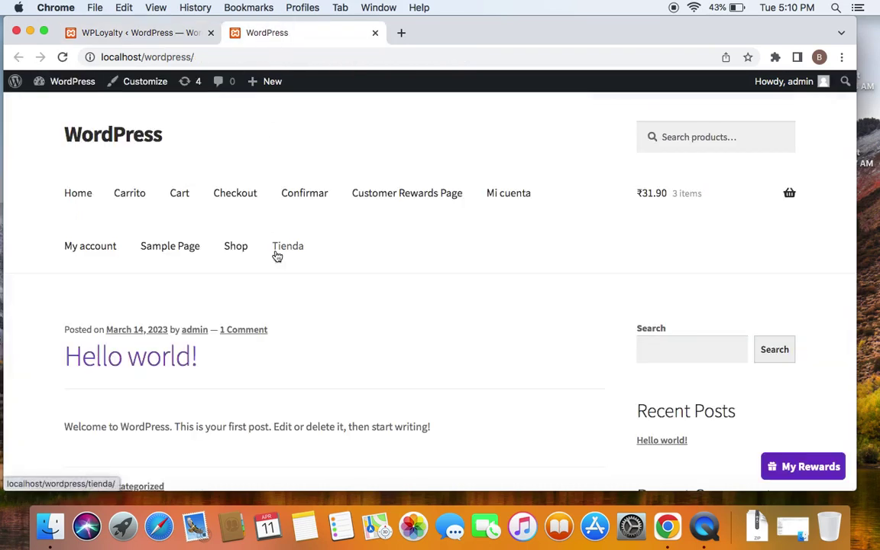
{"action": "left_click", "coordinate": [381, 193]}
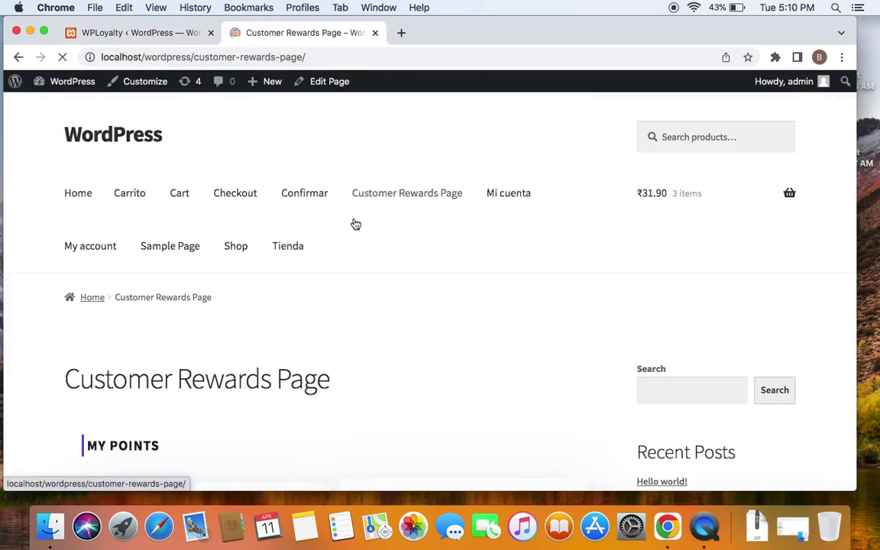
{"action": "scroll", "coordinate": [127, 272], "scroll_direction": "down", "scroll_amount": 5}
{"action": "scroll", "coordinate": [127, 271], "scroll_direction": "down", "scroll_amount": 6}
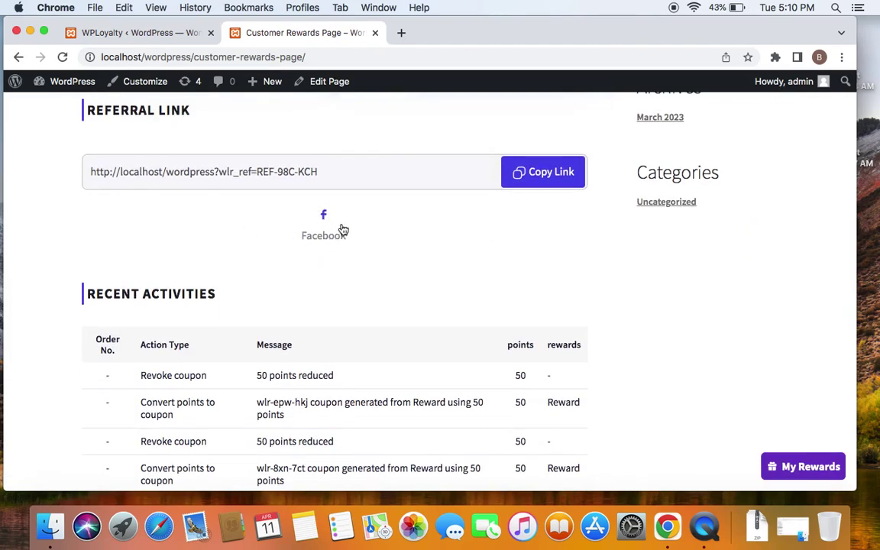
{"action": "left_click", "coordinate": [326, 219]}
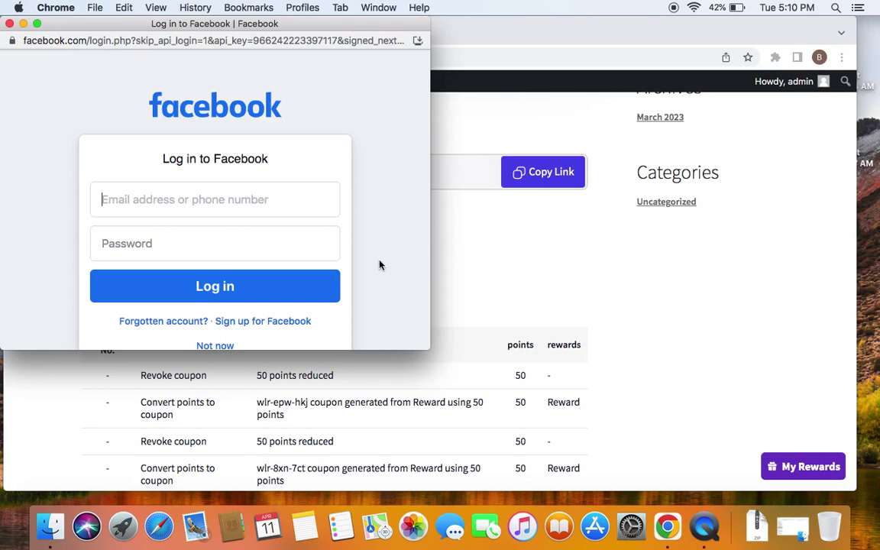
Close the Facebook login window that appeared
{"action": "left_click", "coordinate": [9, 24]}
{"action": "scroll", "coordinate": [387, 210], "scroll_direction": "up", "scroll_amount": 5}
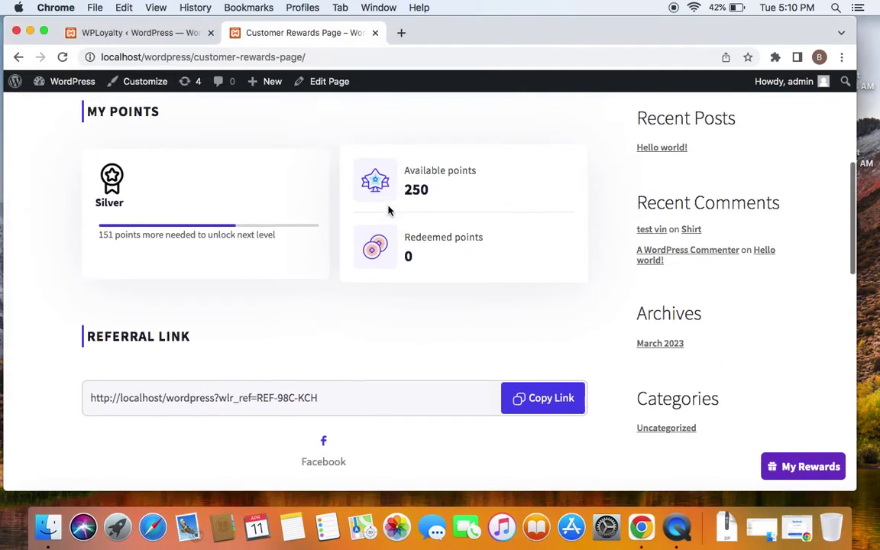
{"action": "scroll", "coordinate": [387, 210], "scroll_direction": "down", "scroll_amount": 12}
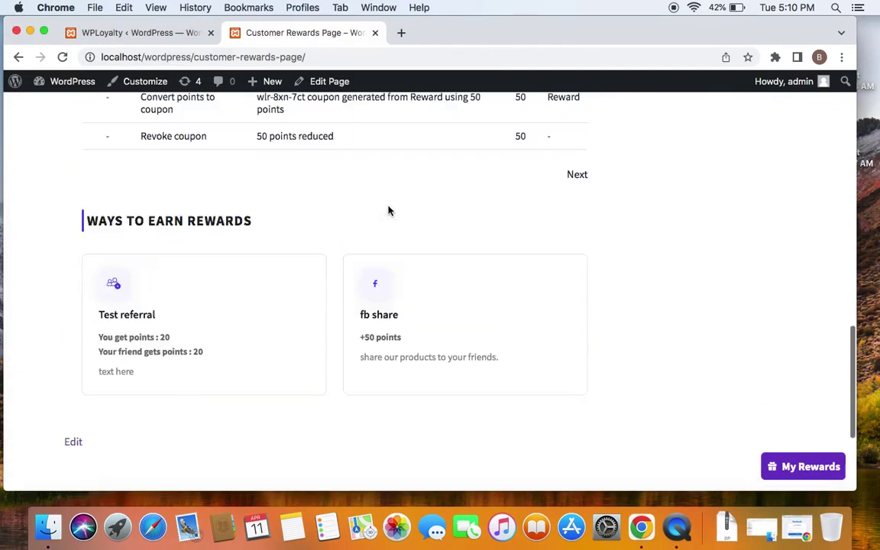
{"action": "scroll", "coordinate": [387, 210], "scroll_direction": "up", "scroll_amount": 10}
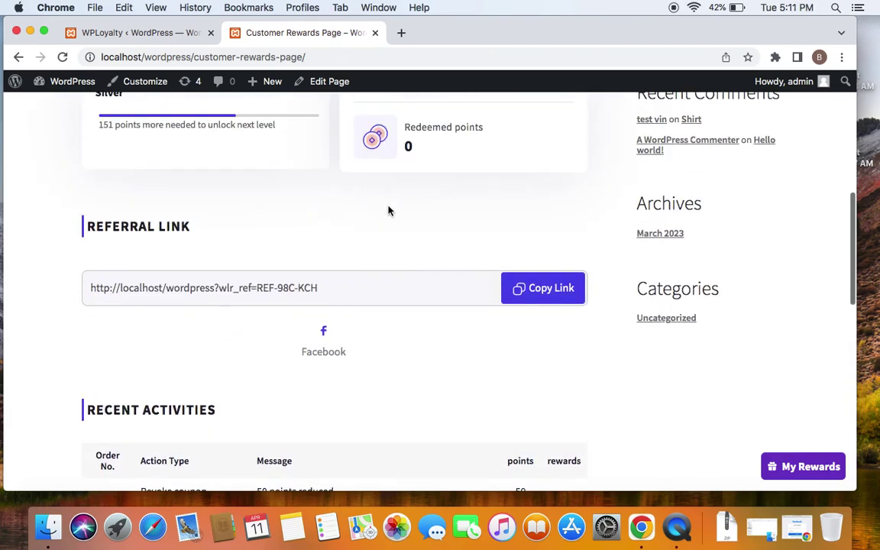
Share the referral link on Facebook again and close the login popup without signing in
{"action": "left_click", "coordinate": [333, 349]}
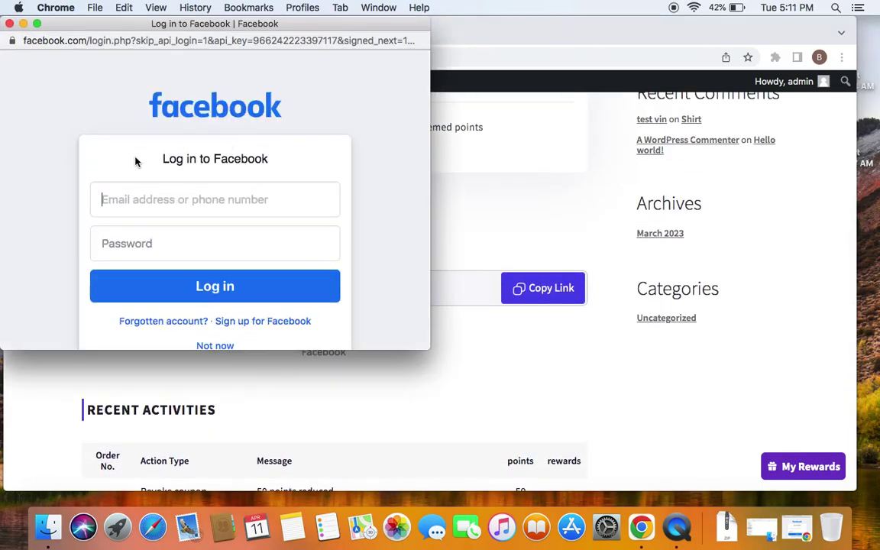
{"action": "left_click", "coordinate": [161, 214]}
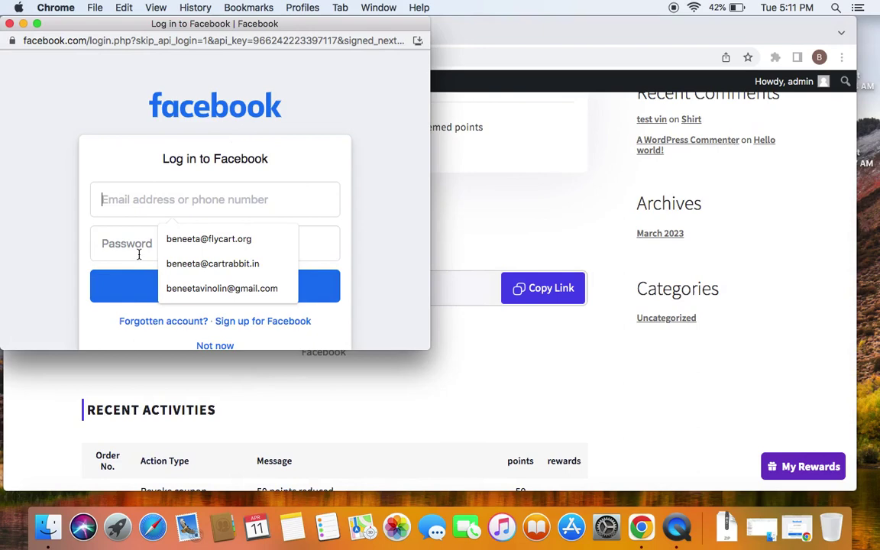
{"action": "left_click", "coordinate": [10, 24]}
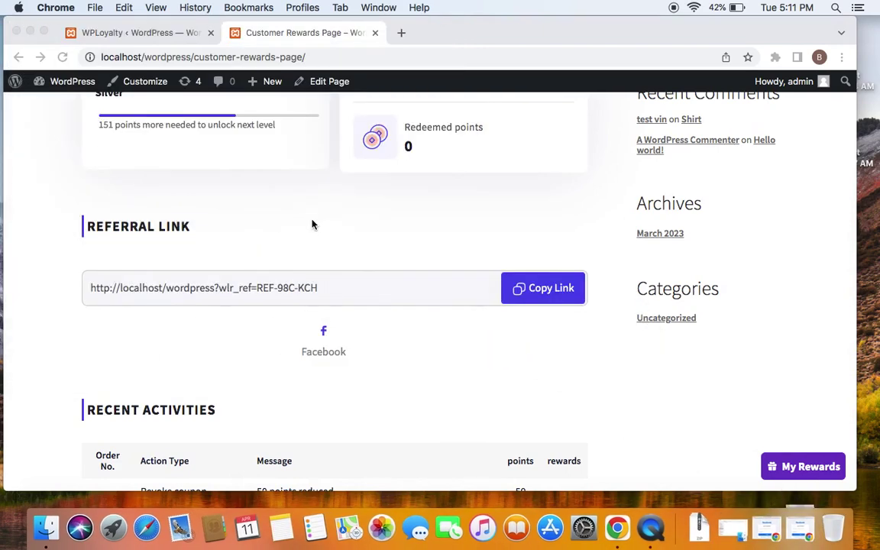
{"action": "scroll", "coordinate": [344, 207], "scroll_direction": "up", "scroll_amount": 5}
{"action": "scroll", "coordinate": [474, 260], "scroll_direction": "down", "scroll_amount": 2}
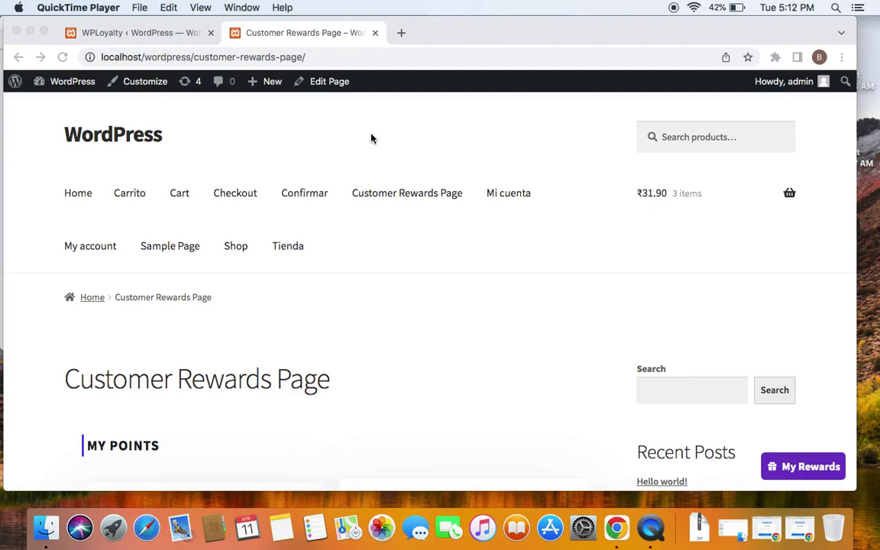
Reload the Customer Rewards Page and confirm 300 available points at Silver level
{"action": "right_click", "coordinate": [207, 130]}
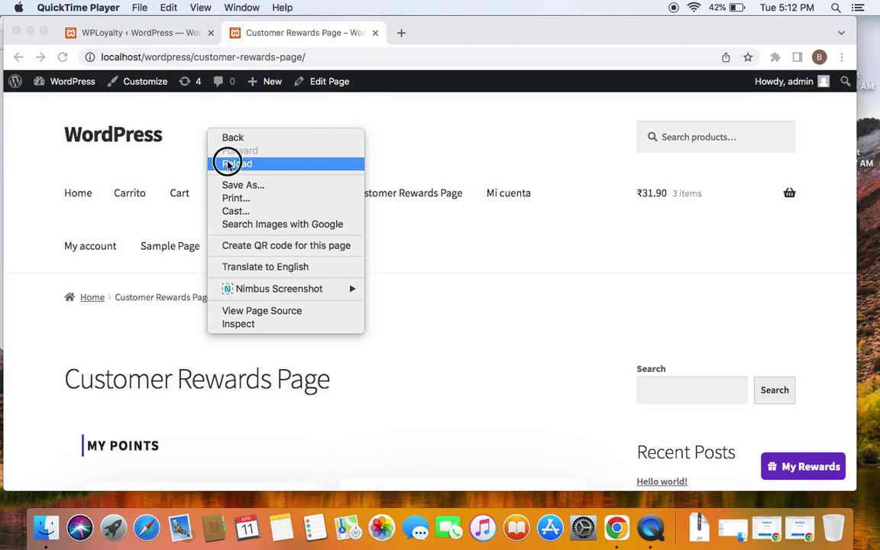
{"action": "left_click", "coordinate": [228, 164]}
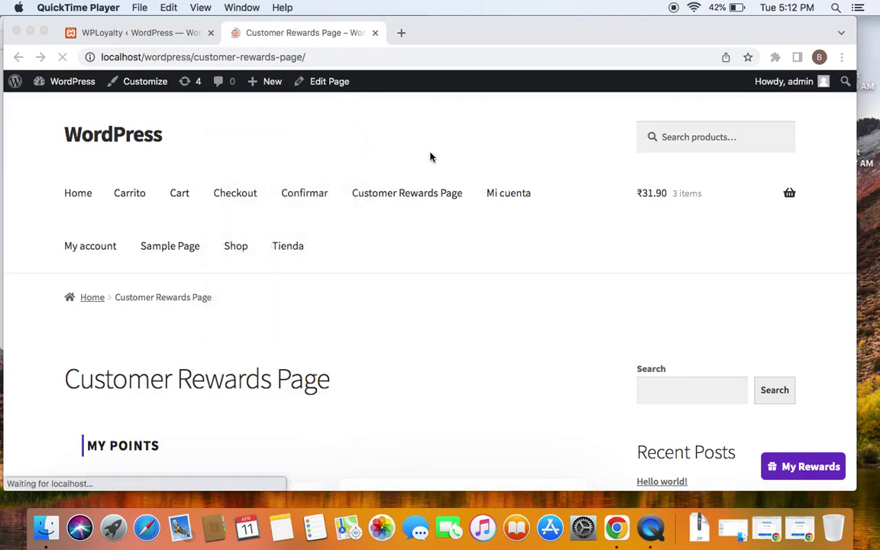
{"action": "scroll", "coordinate": [430, 157], "scroll_direction": "down", "scroll_amount": 4}
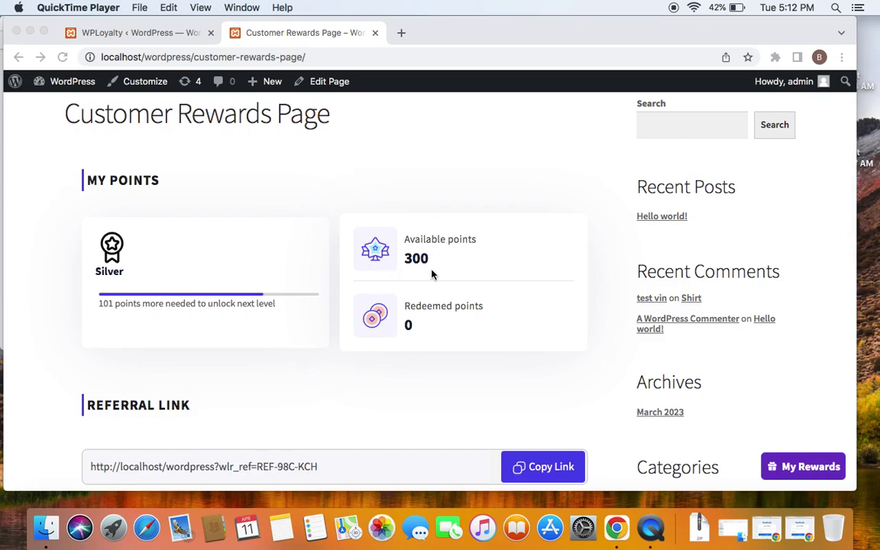
{"action": "scroll", "coordinate": [328, 318], "scroll_direction": "down", "scroll_amount": 5}
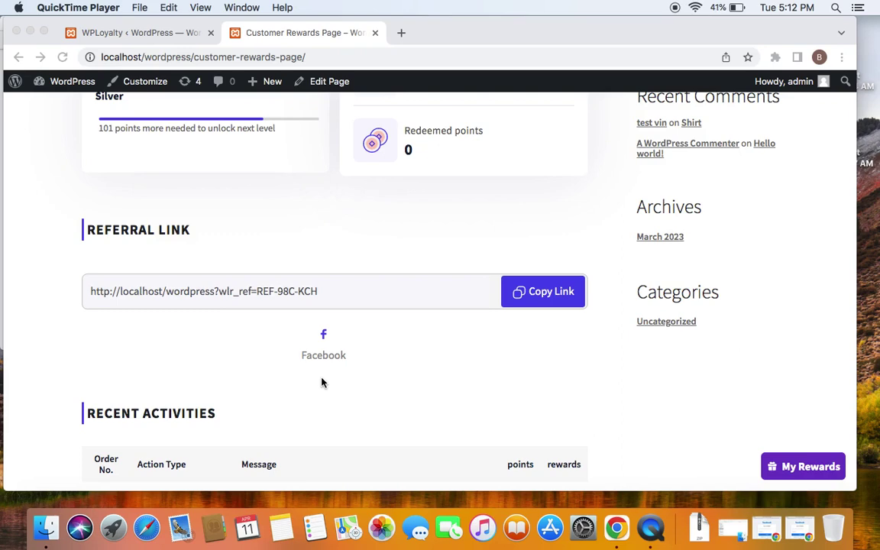
Return to the WPLoyalty tab and begin a new campaign, scrolling to the Twitter Share type
{"action": "left_click", "coordinate": [139, 31]}
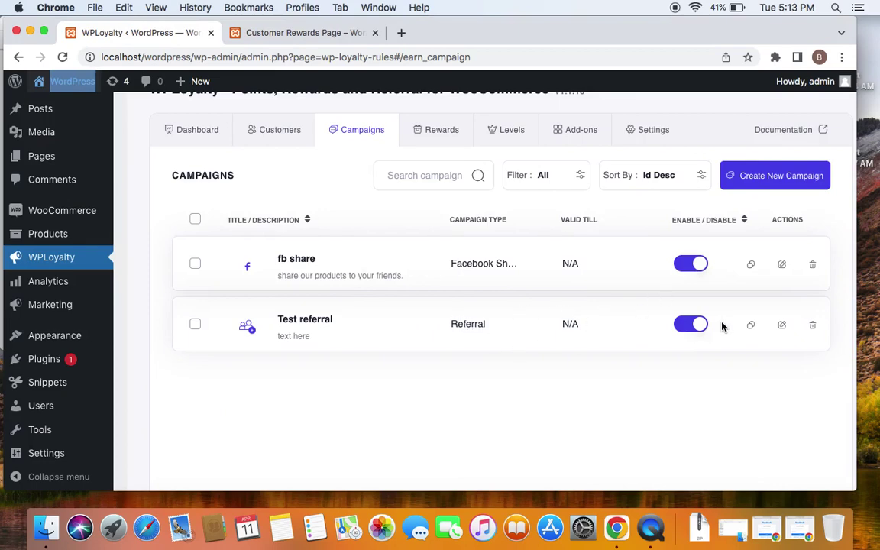
{"action": "left_click", "coordinate": [737, 177]}
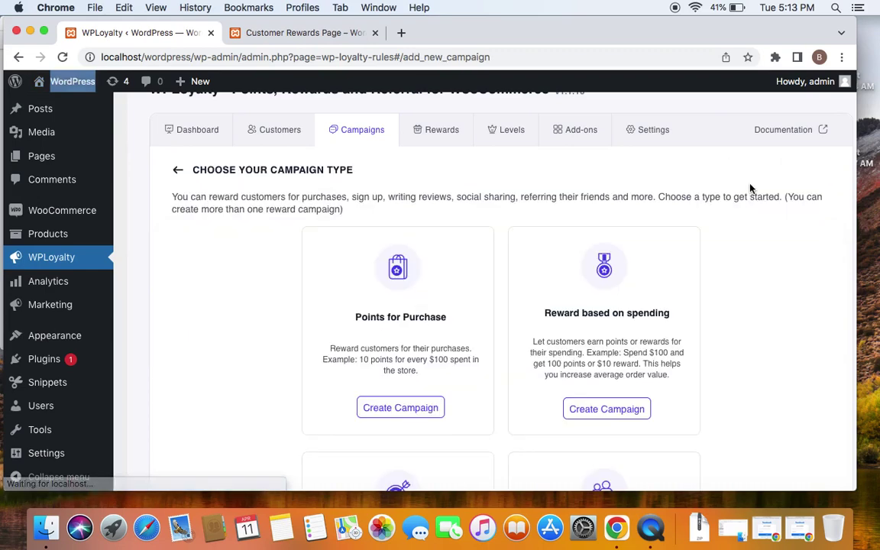
{"action": "scroll", "coordinate": [598, 256], "scroll_direction": "down", "scroll_amount": 5}
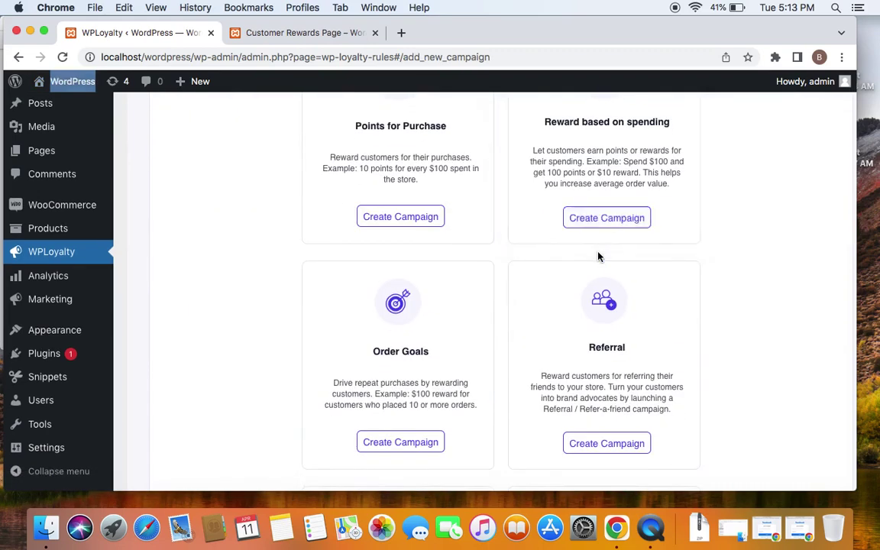
{"action": "scroll", "coordinate": [598, 257], "scroll_direction": "down", "scroll_amount": 6}
{"action": "scroll", "coordinate": [483, 288], "scroll_direction": "down", "scroll_amount": 6}
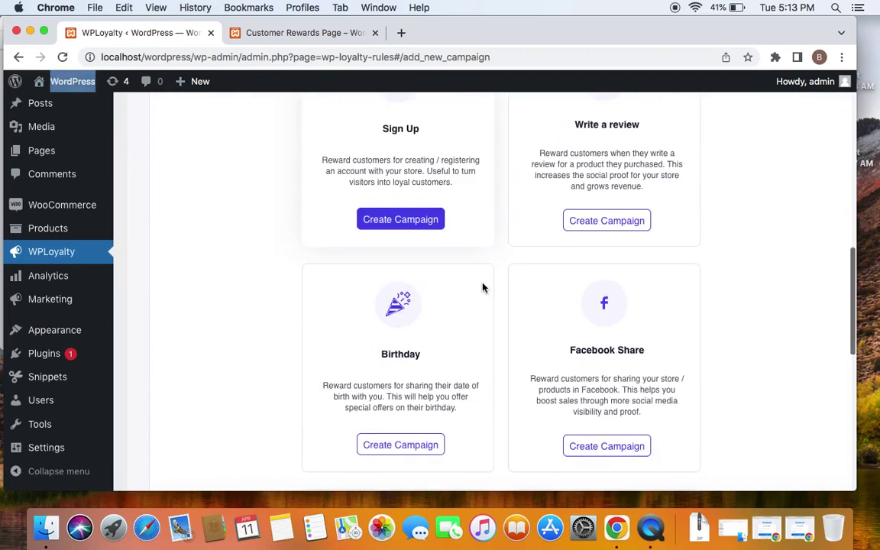
{"action": "scroll", "coordinate": [582, 307], "scroll_direction": "down", "scroll_amount": 3}
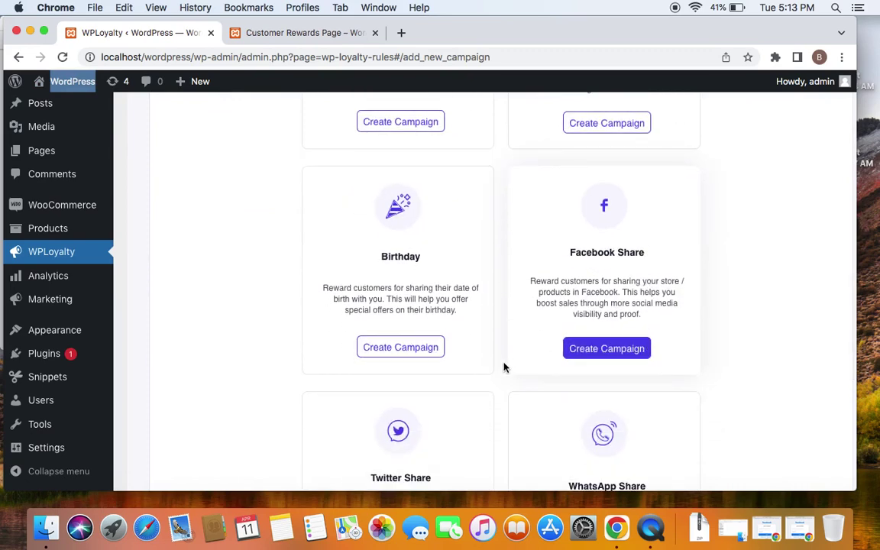
{"action": "scroll", "coordinate": [504, 367], "scroll_direction": "down", "scroll_amount": 5}
Start a new Twitter Share campaign and name it 'Twitter share'
{"action": "left_click", "coordinate": [385, 393]}
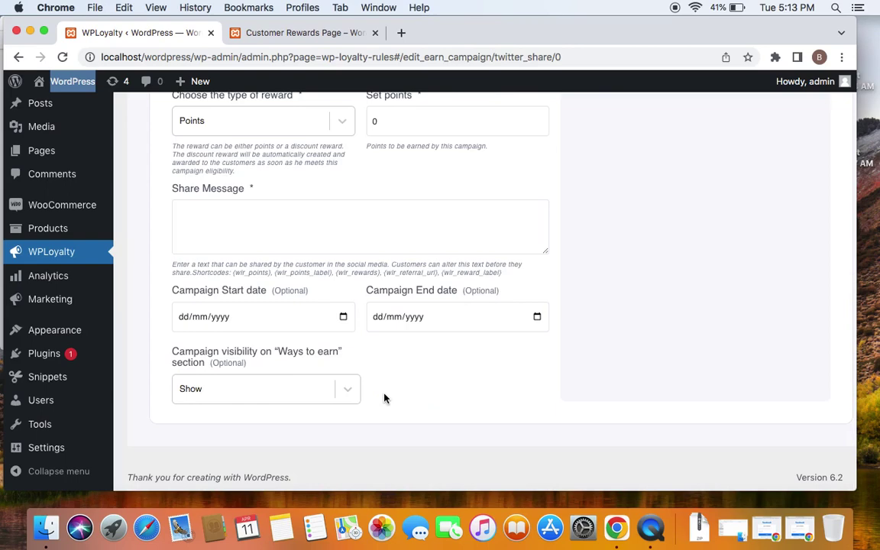
{"action": "scroll", "coordinate": [382, 343], "scroll_direction": "up", "scroll_amount": 3}
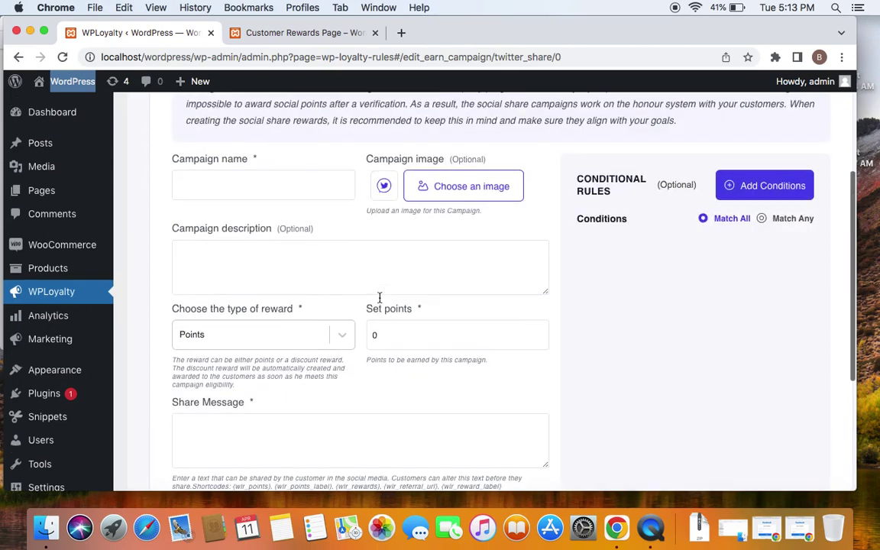
{"action": "left_click", "coordinate": [244, 183]}
{"action": "scroll", "coordinate": [244, 181], "scroll_direction": "up", "scroll_amount": 1}
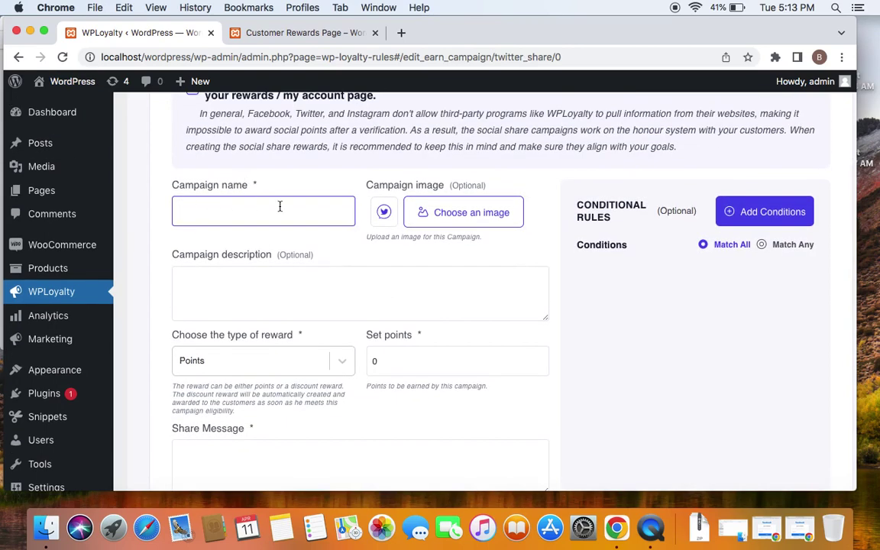
{"action": "scroll", "coordinate": [280, 206], "scroll_direction": "up", "scroll_amount": 3}
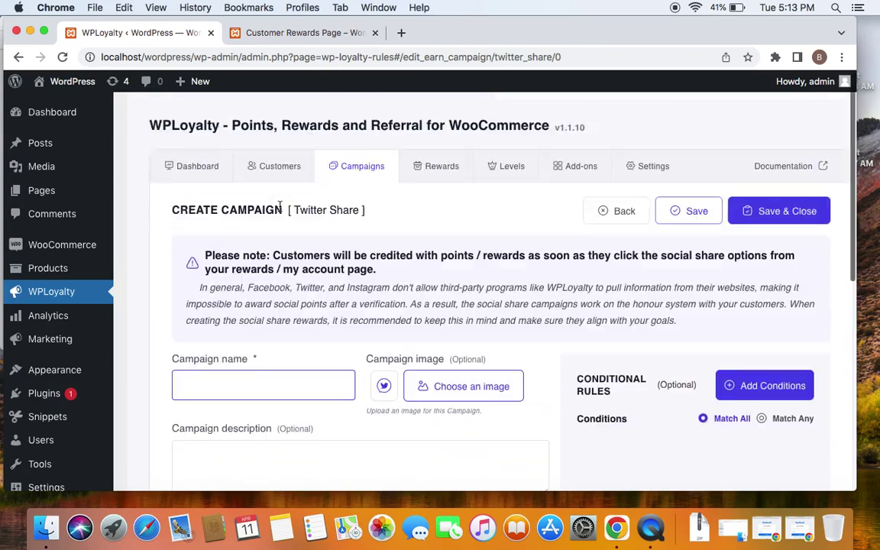
{"action": "scroll", "coordinate": [279, 207], "scroll_direction": "down", "scroll_amount": 4}
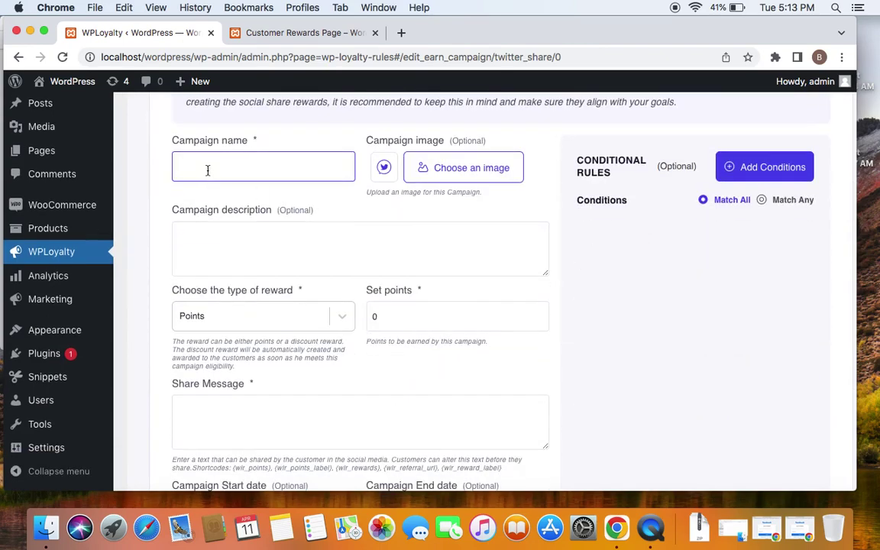
{"action": "type", "text": "Twitter share"}
Change the campaign's awarded points from 0 to 50, leaving the share message blank
{"action": "left_click", "coordinate": [235, 240]}
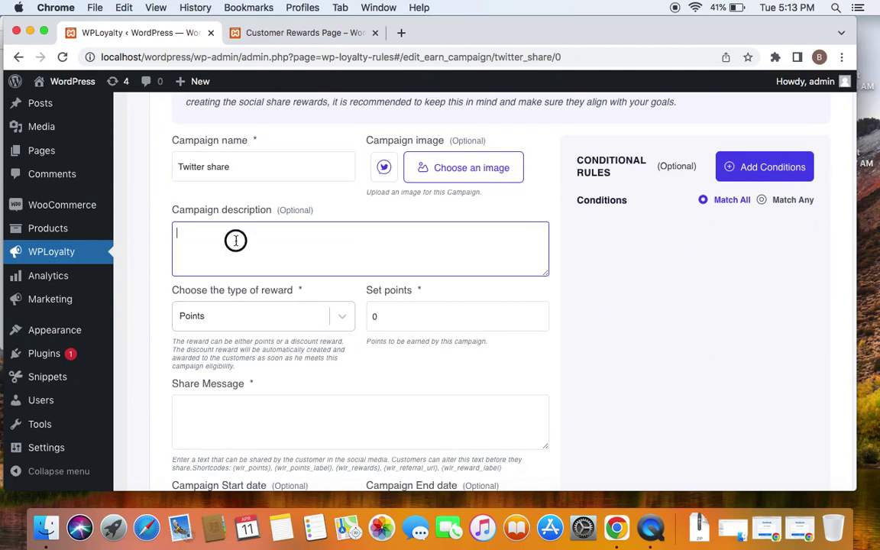
{"action": "left_click", "coordinate": [405, 315]}
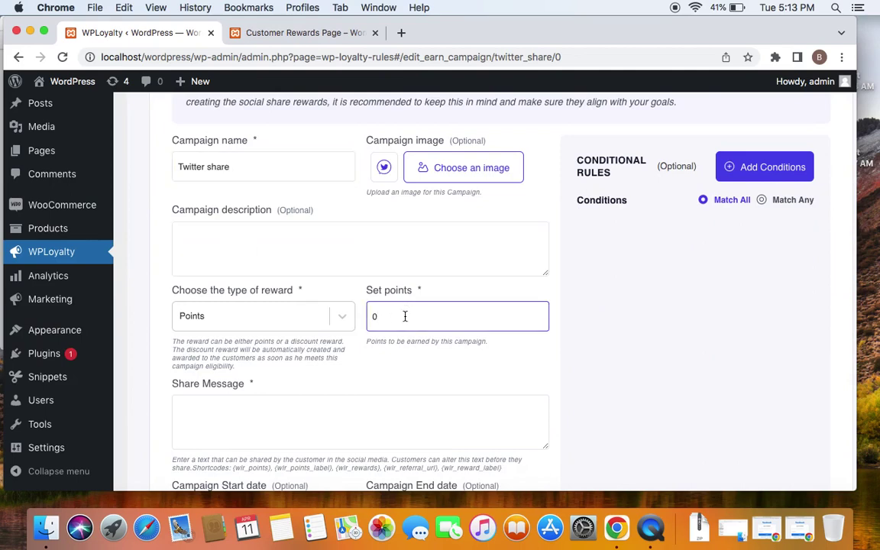
{"action": "key", "text": "BackSpace"}
{"action": "type", "text": "50"}
{"action": "scroll", "coordinate": [437, 397], "scroll_direction": "down", "scroll_amount": 2}
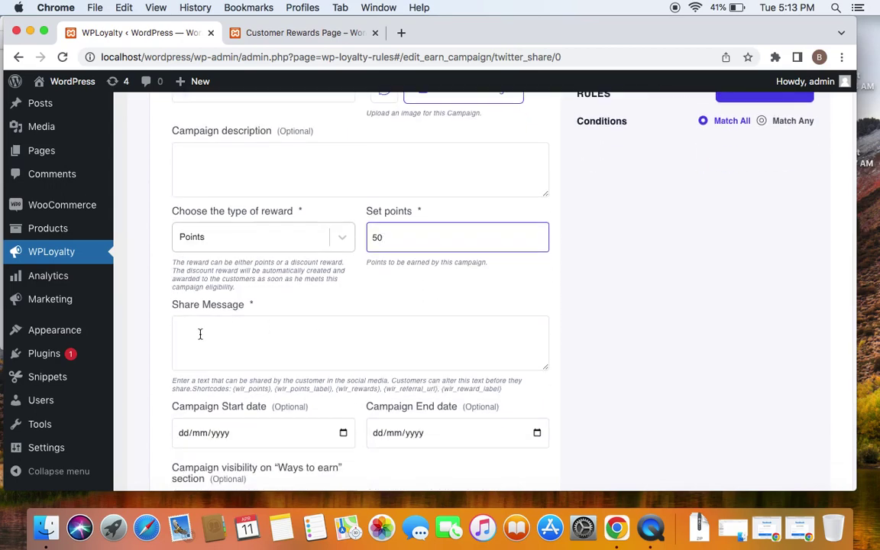
{"action": "scroll", "coordinate": [619, 338], "scroll_direction": "up", "scroll_amount": 5}
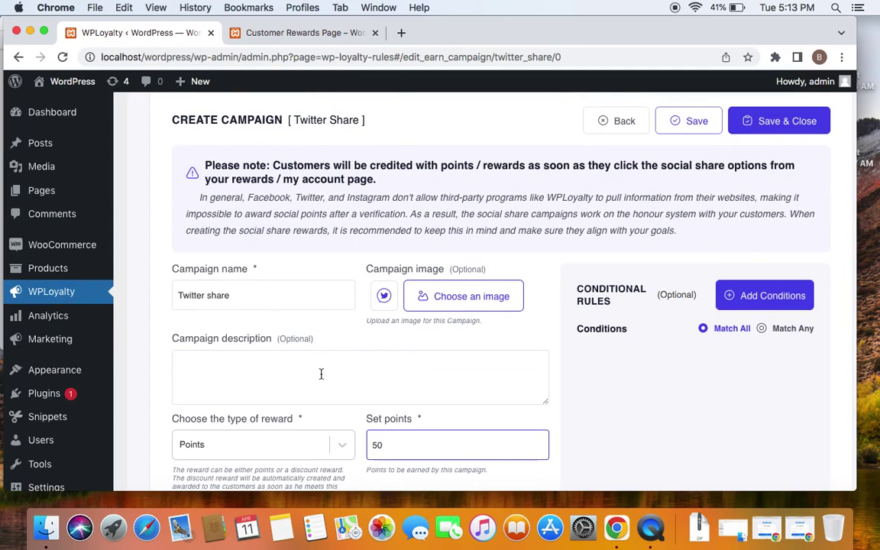
{"action": "scroll", "coordinate": [321, 373], "scroll_direction": "down", "scroll_amount": 1}
{"action": "scroll", "coordinate": [321, 373], "scroll_direction": "down", "scroll_amount": 2}
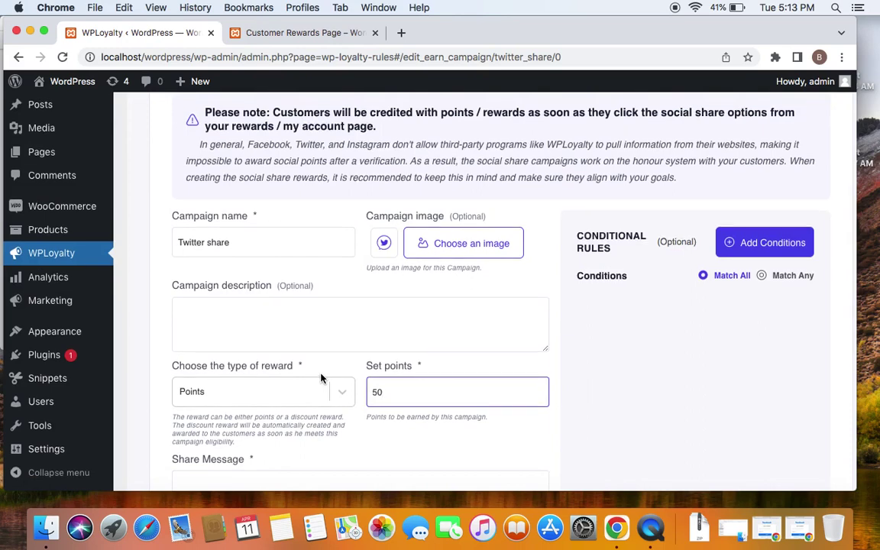